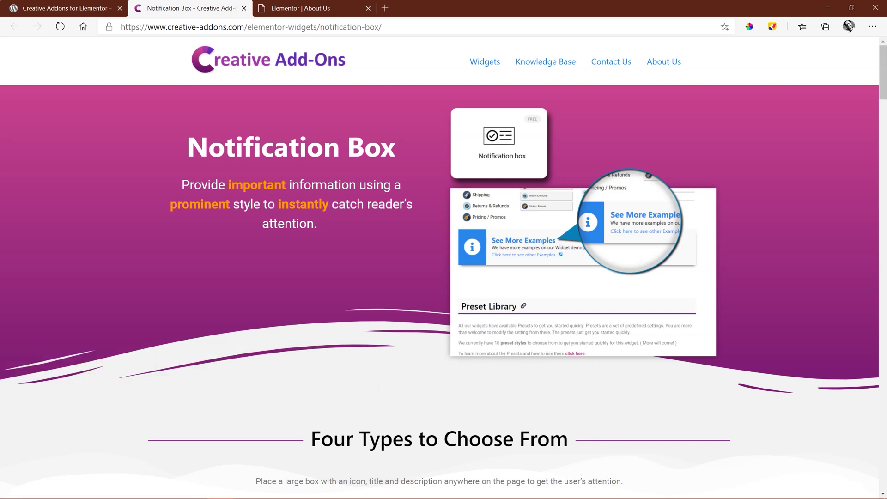
# - Scroll the Notification Box demo page past Styles 1–6 until the Style 7 heading shows
pyautogui.click(177, 157)
pyautogui.scroll(-8, 177, 157)
pyautogui.scroll(-1, 179, 161)
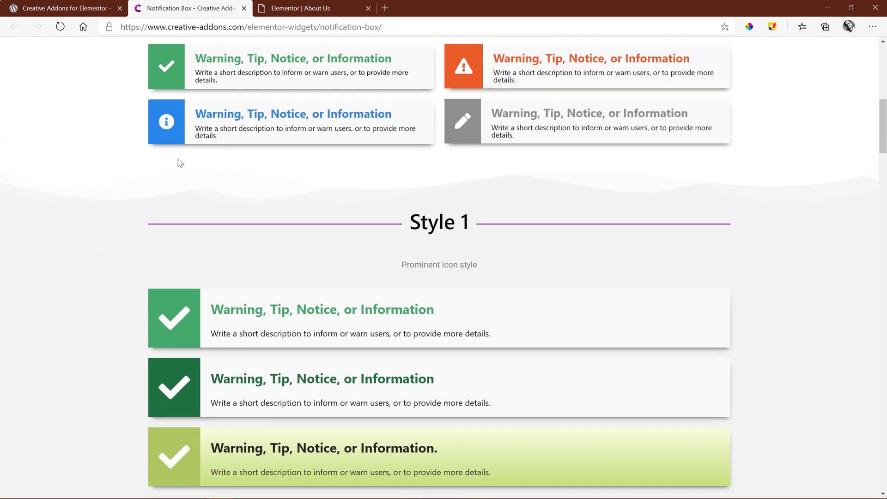
pyautogui.scroll(-5, 181, 163)
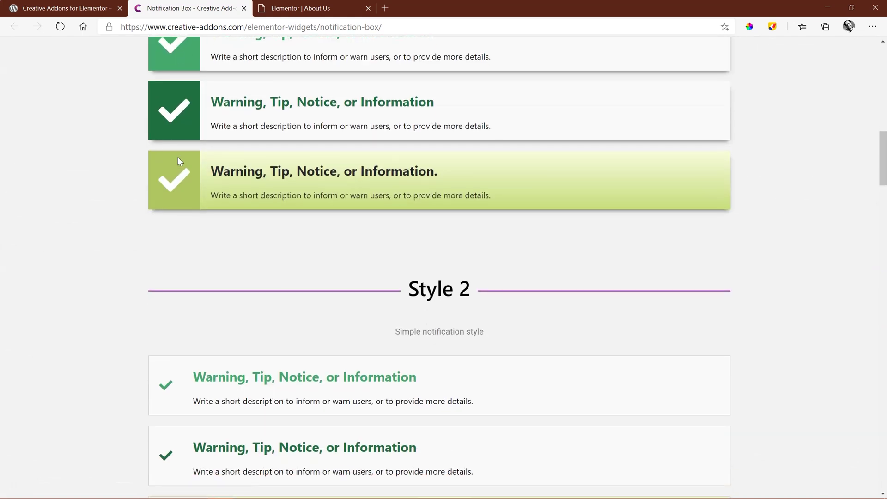
pyautogui.scroll(-4, 180, 161)
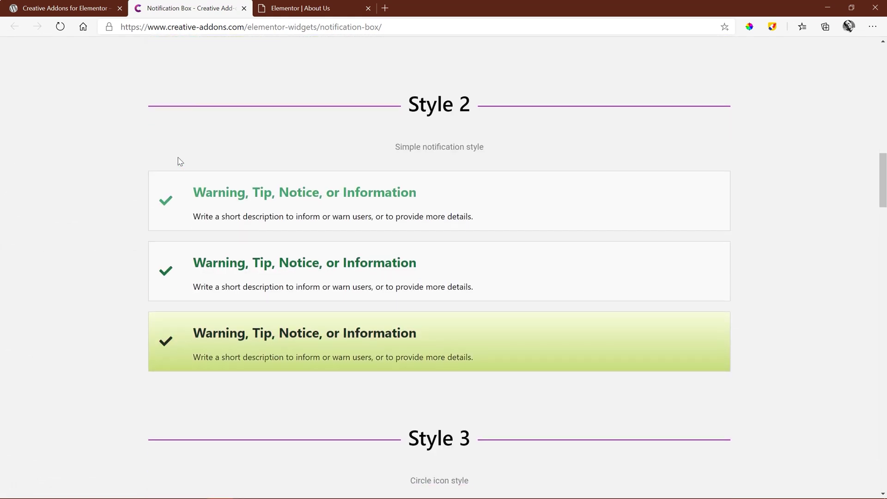
pyautogui.scroll(-4, 180, 161)
pyautogui.scroll(-6, 180, 161)
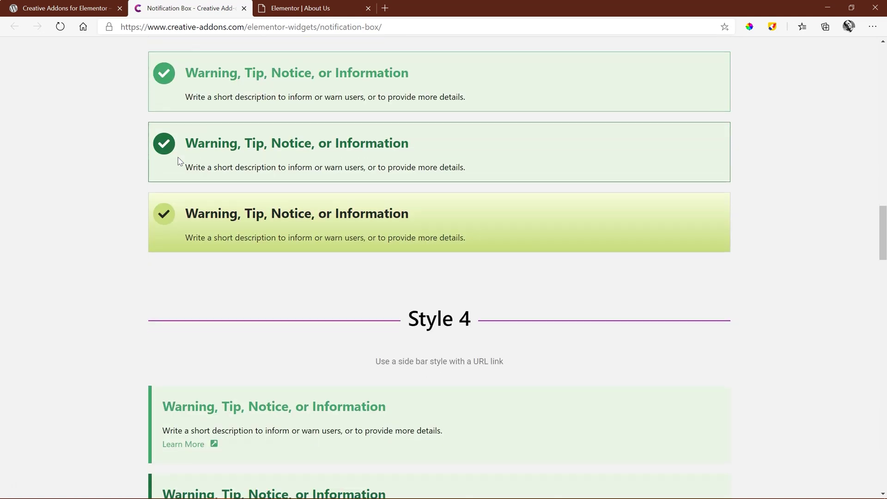
pyautogui.scroll(-2, 180, 161)
pyautogui.scroll(-5, 179, 162)
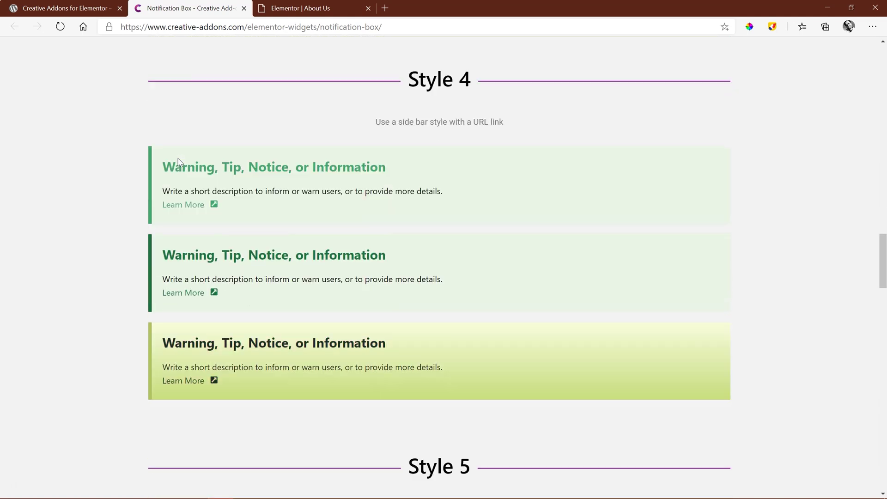
pyautogui.scroll(-5, 180, 162)
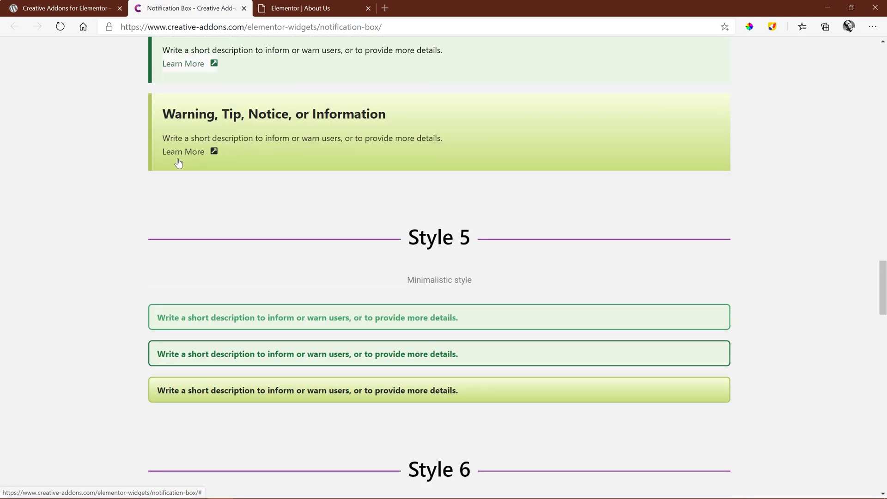
pyautogui.scroll(-4, 185, 155)
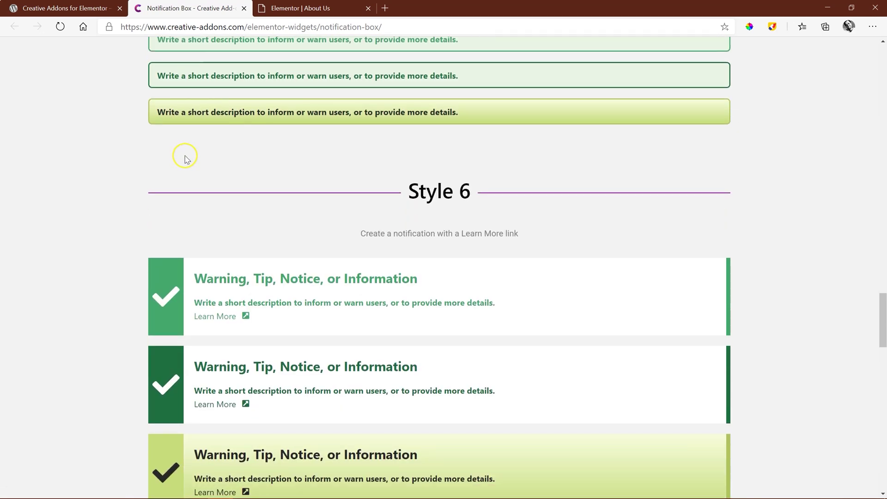
# - Drop a Notification Box widget under the Tempor Commodo Ullamcorper text in the left column
pyautogui.moveTo(882, 328); pyautogui.dragTo(883, 475)
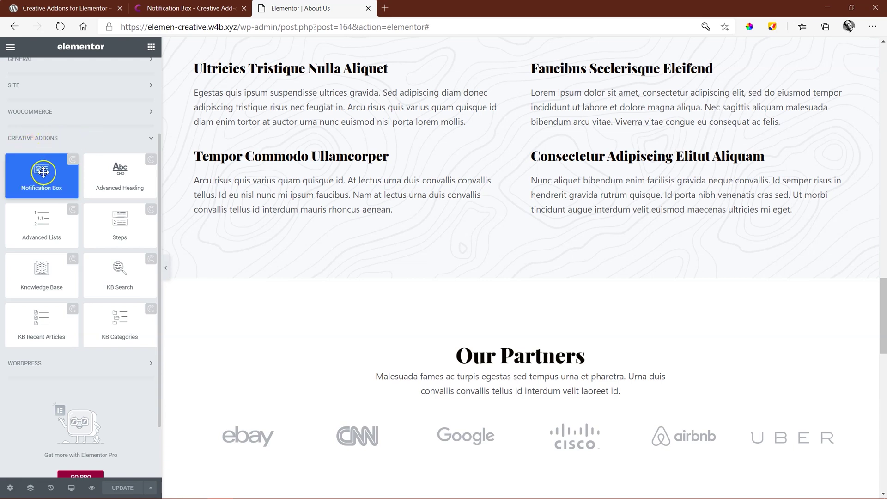
pyautogui.moveTo(43, 172); pyautogui.dragTo(298, 220)
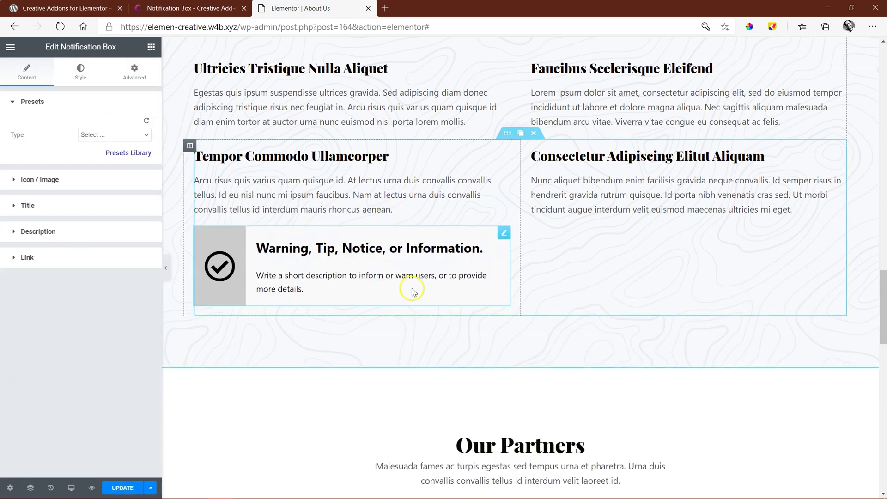
# - Move the notification box below both columns, return it under the left column, and select it
pyautogui.moveTo(505, 233)
pyautogui.mouseDown()
pyautogui.moveTo(500, 297)
pyautogui.moveTo(503, 238)
pyautogui.mouseUp()
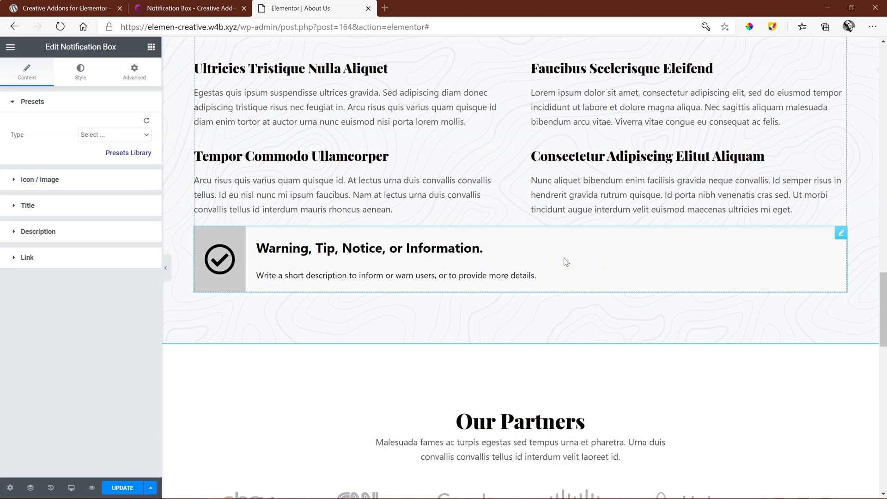
pyautogui.moveTo(545, 238); pyautogui.dragTo(351, 207)
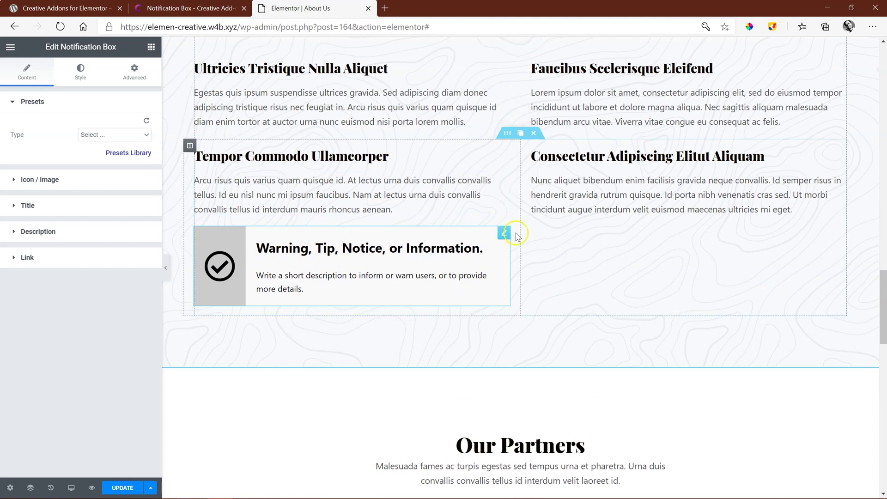
pyautogui.click(285, 248)
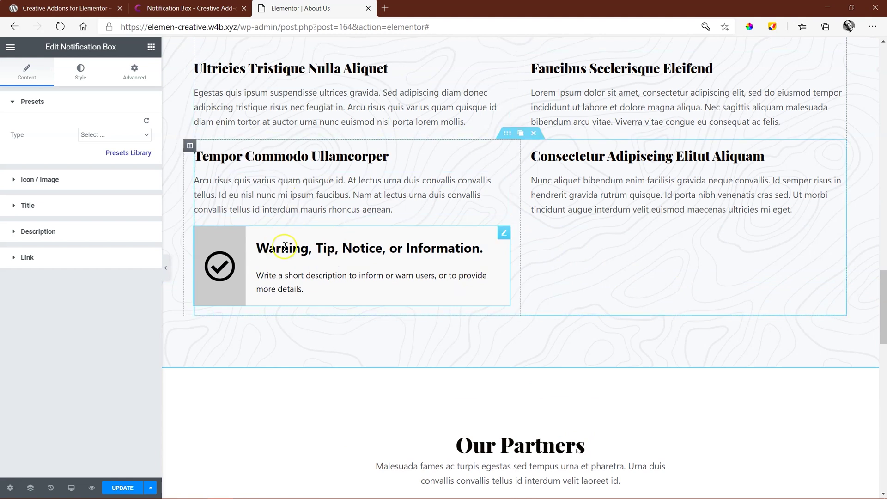
# - Cycle the preset type through Warning, Info, Tip and Note, returning to Warning
pyautogui.click(143, 139)
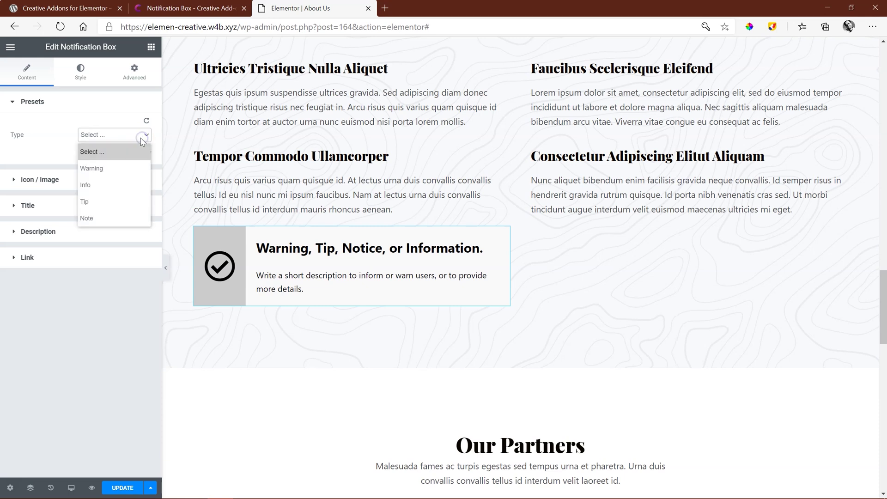
pyautogui.click(112, 168)
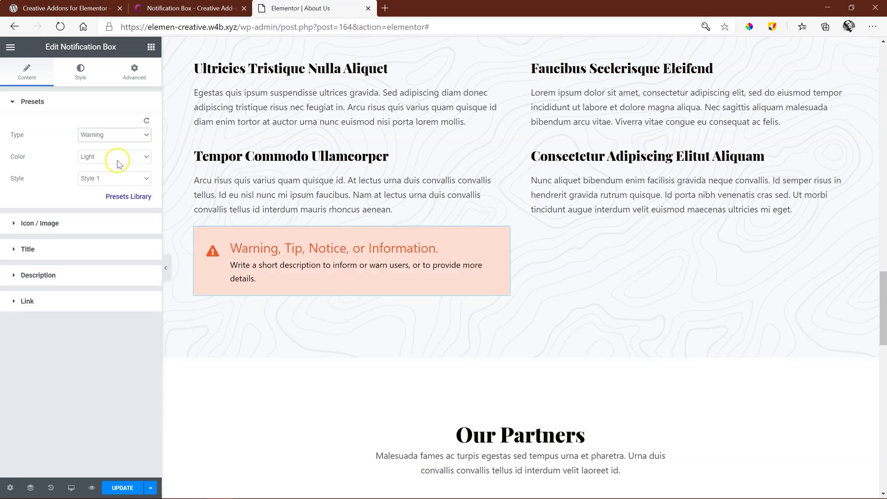
pyautogui.click(129, 135)
pyautogui.click(121, 185)
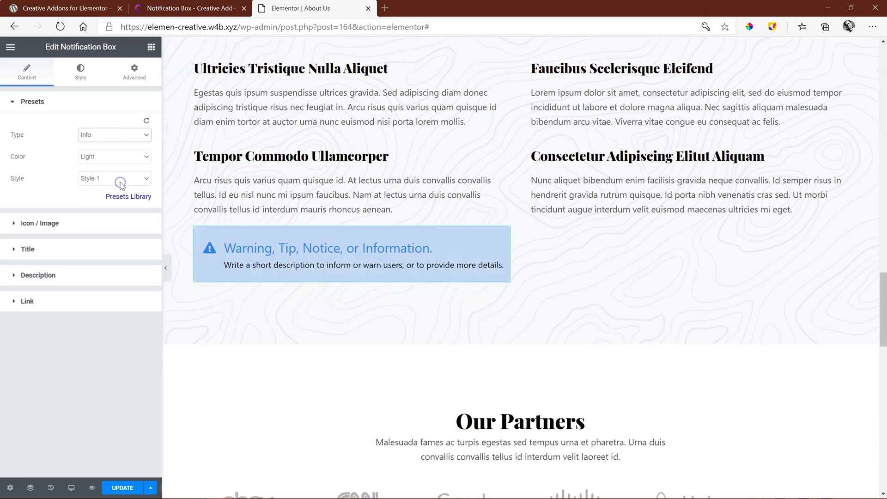
pyautogui.click(129, 139)
pyautogui.click(125, 201)
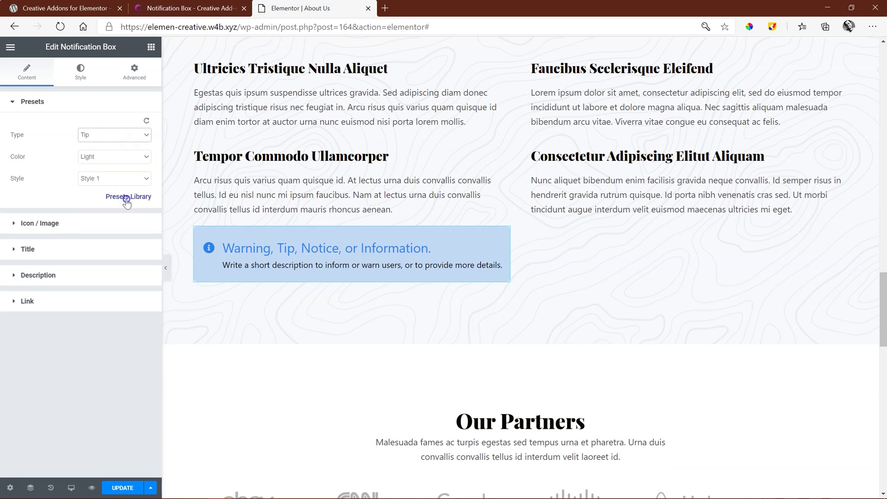
pyautogui.click(130, 140)
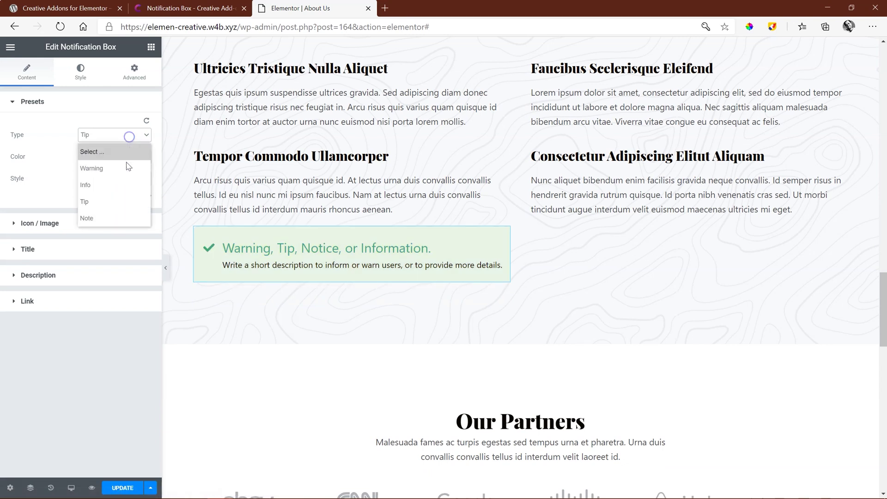
pyautogui.click(124, 221)
pyautogui.click(124, 136)
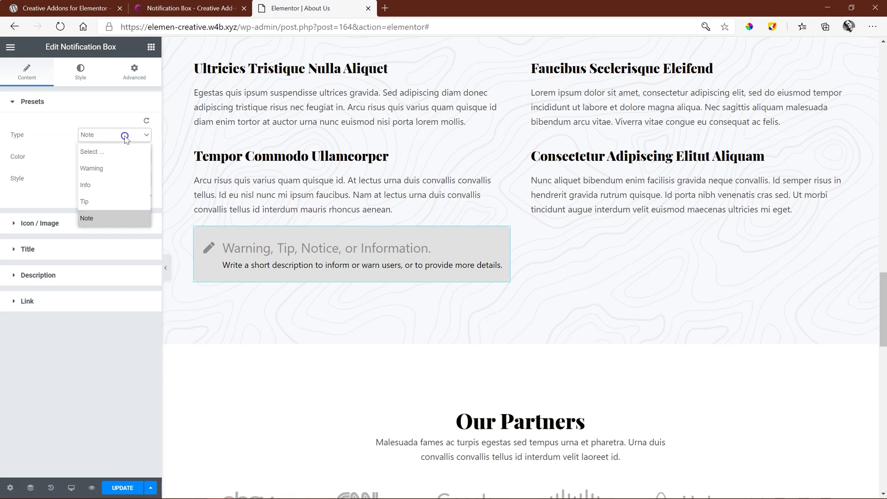
pyautogui.click(120, 169)
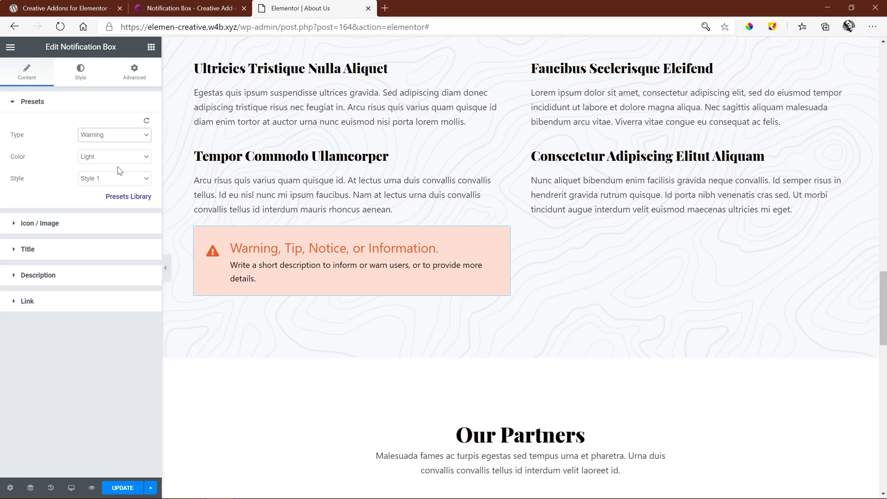
# - Reselect the box and step through Info and Tip, ending on the Note preset
pyautogui.click(213, 254)
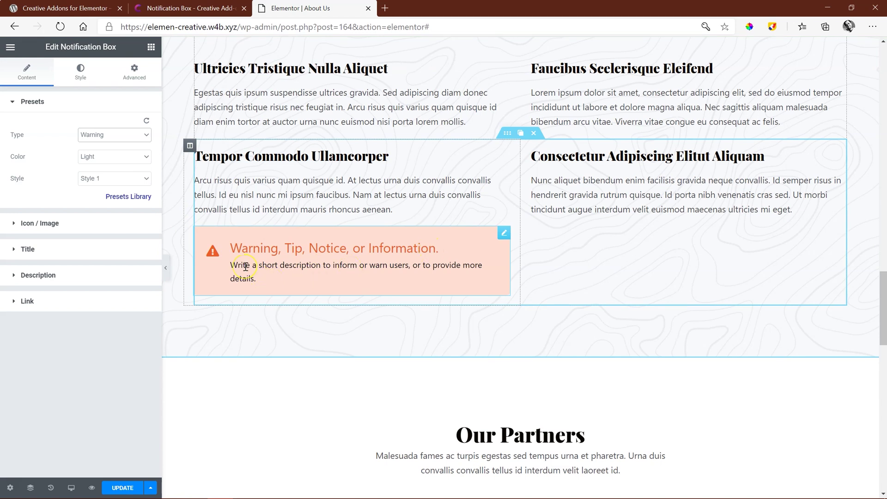
pyautogui.click(135, 136)
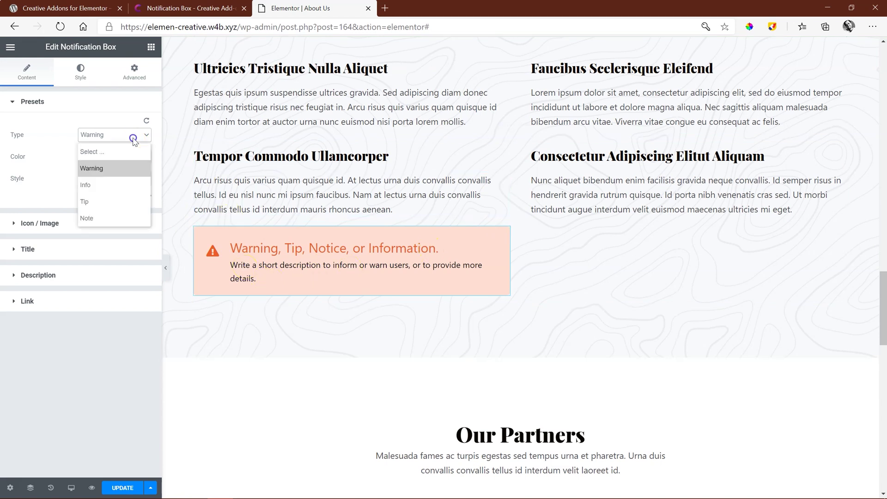
pyautogui.click(116, 185)
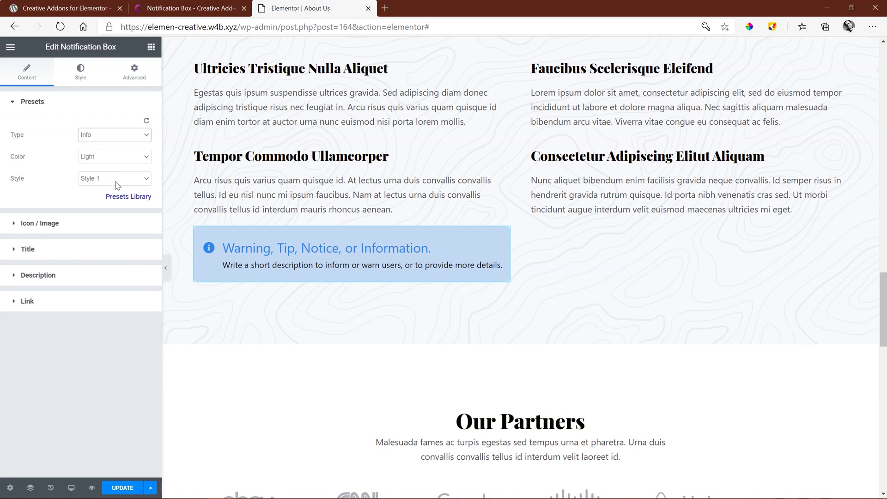
pyautogui.click(127, 137)
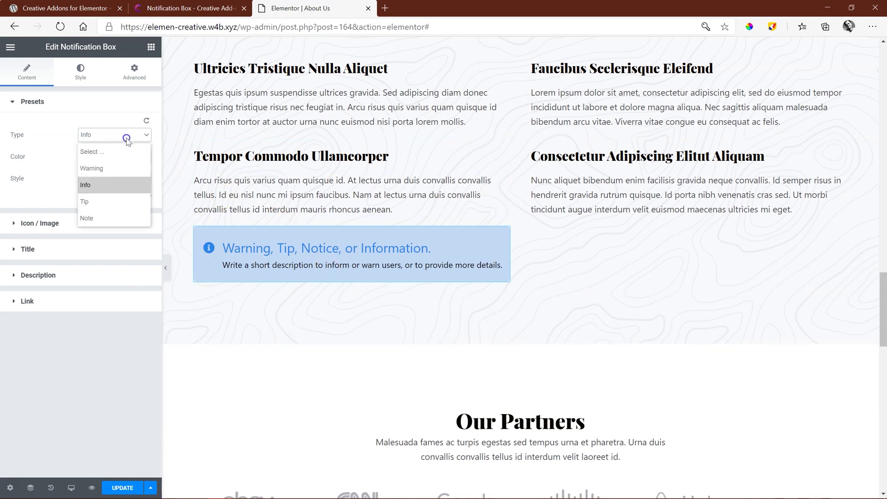
pyautogui.click(119, 201)
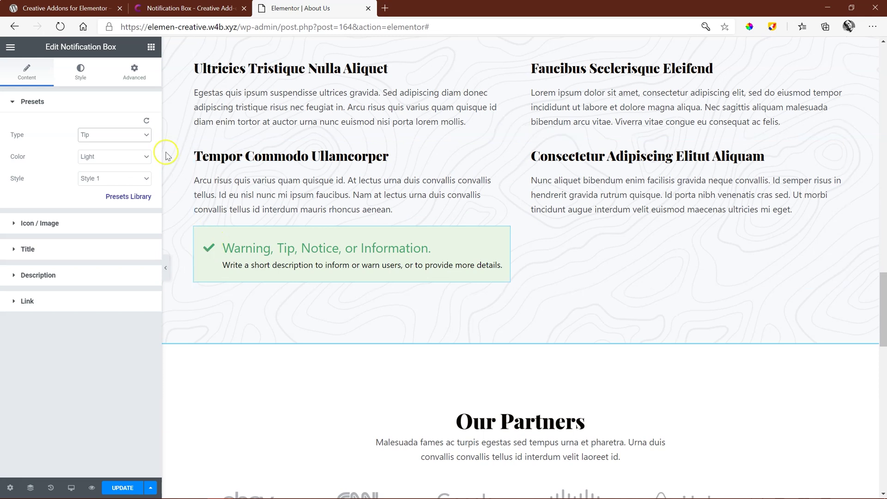
pyautogui.click(131, 136)
pyautogui.click(119, 217)
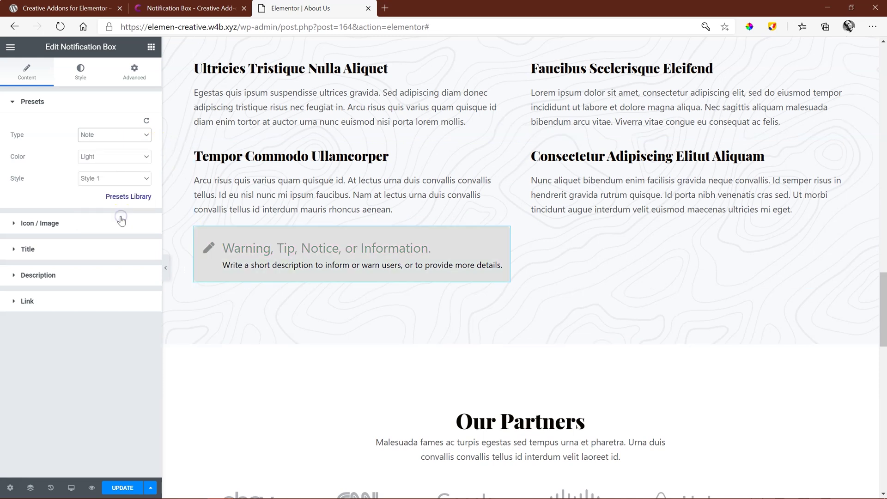
# - Try the Gradient colour scheme, then set the preset colour to Light
pyautogui.click(106, 159)
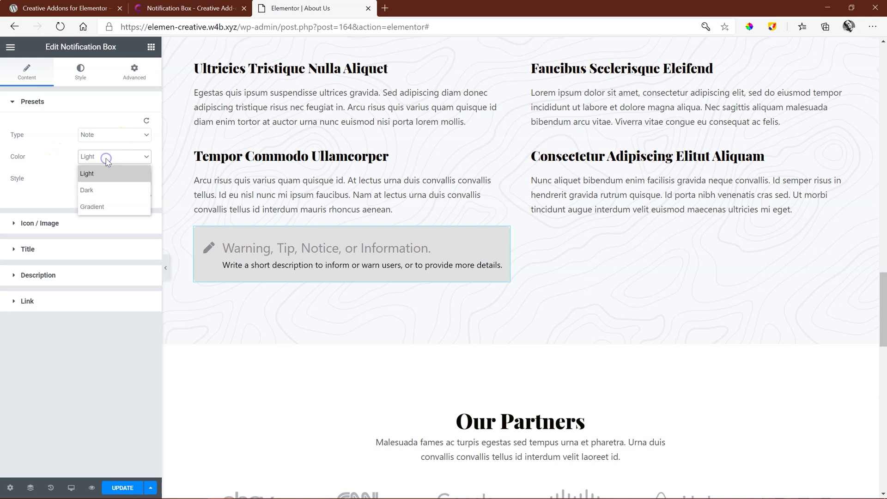
pyautogui.click(99, 190)
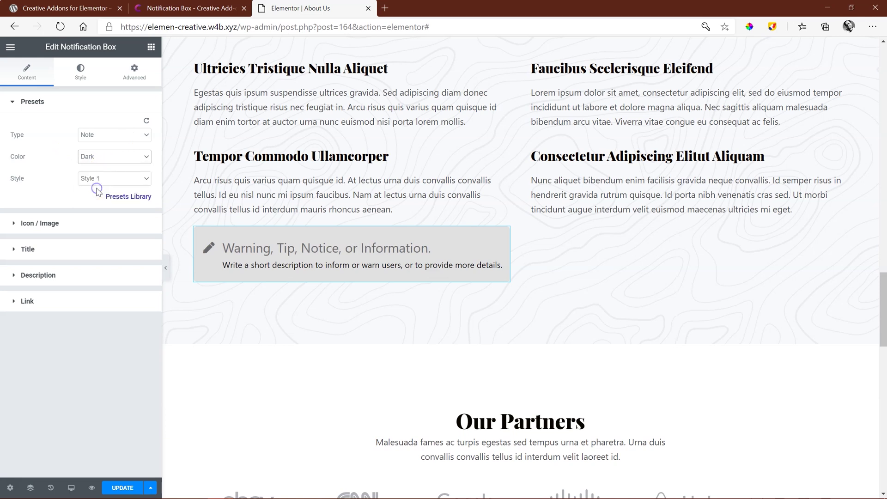
pyautogui.click(106, 157)
pyautogui.click(95, 207)
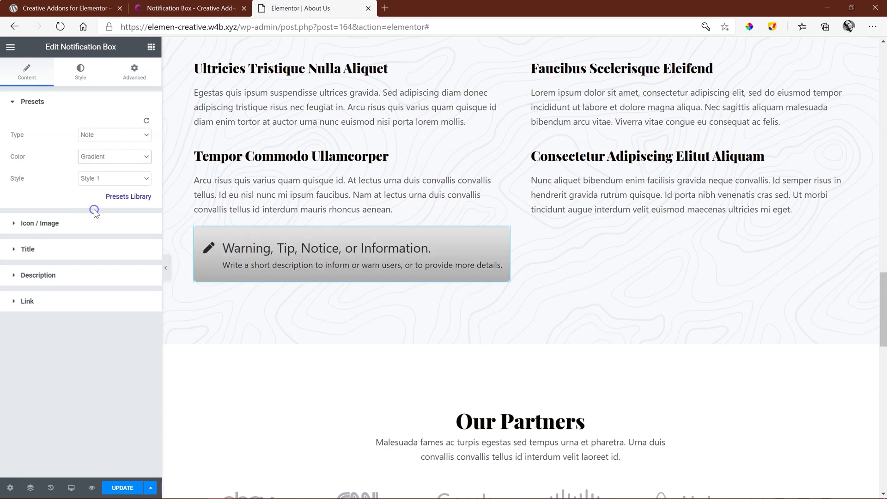
pyautogui.click(110, 159)
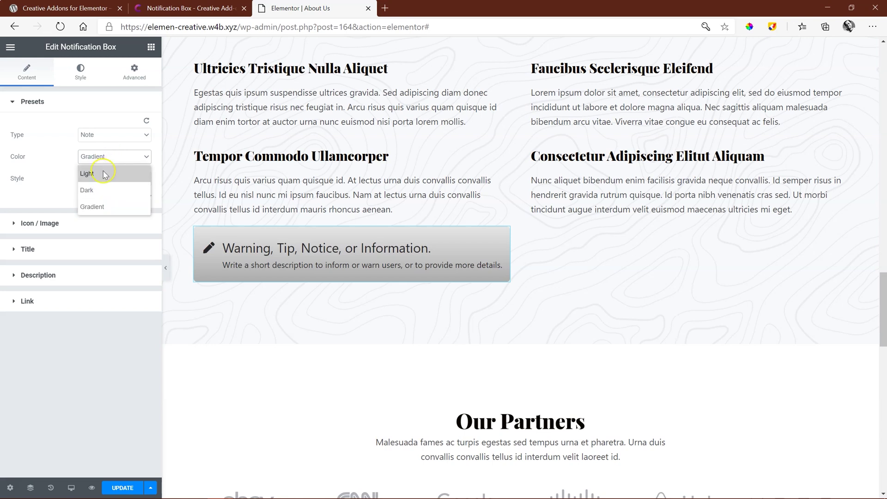
pyautogui.click(102, 170)
# - Change the preset type from Note to Info
pyautogui.click(137, 141)
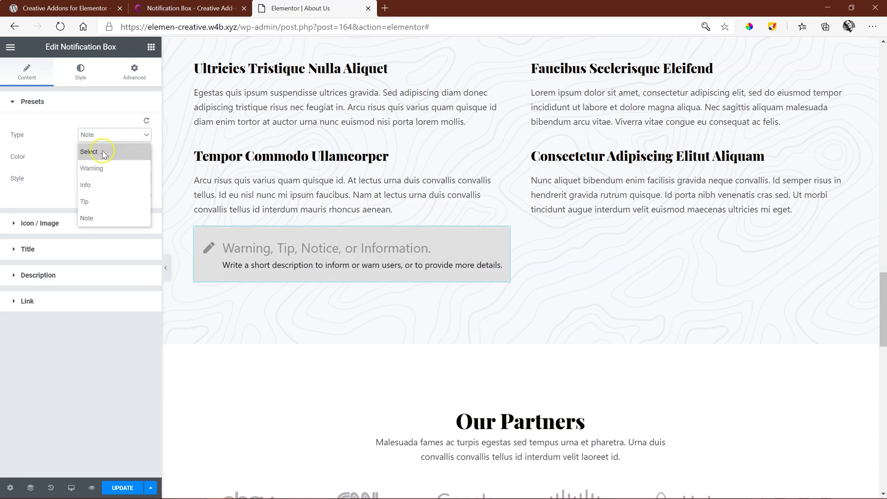
pyautogui.click(93, 186)
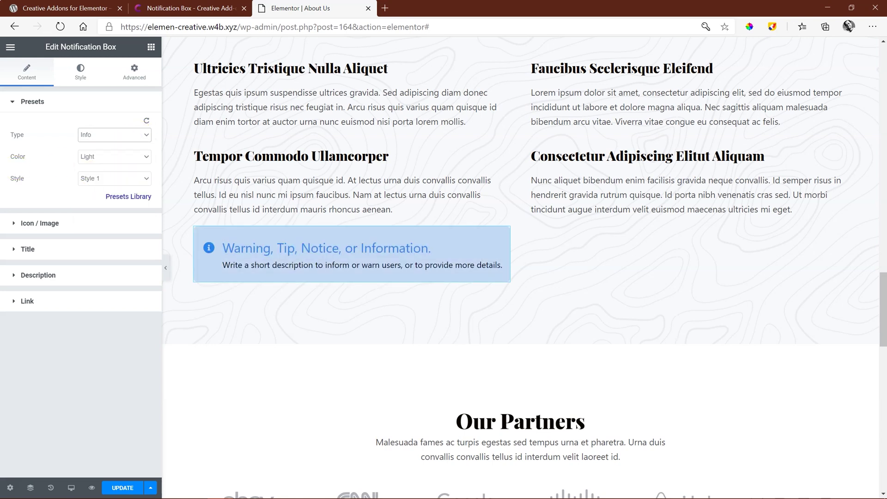
pyautogui.click(94, 181)
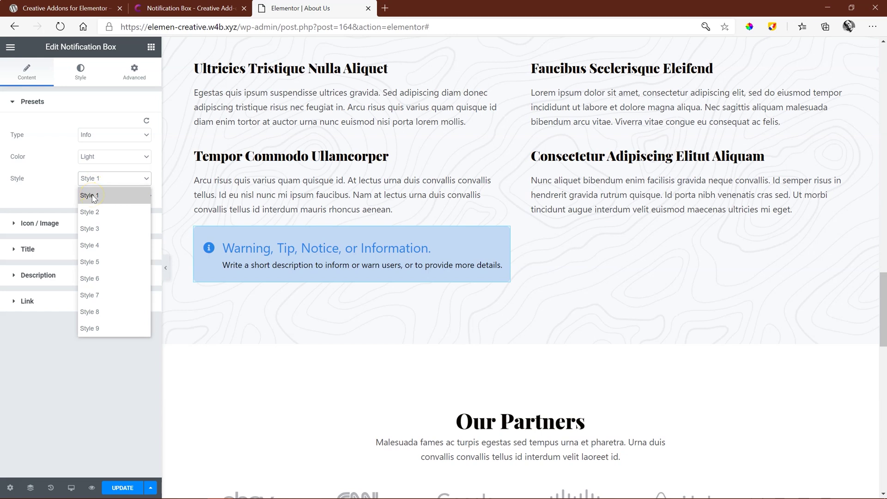
# - Preview preset layout Styles 2 through 6 on the Info box
pyautogui.click(90, 212)
pyautogui.click(108, 180)
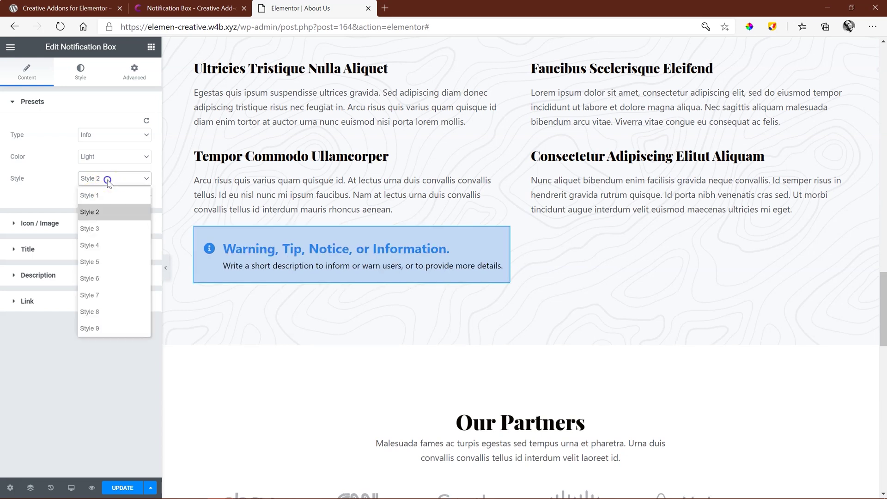
pyautogui.click(94, 228)
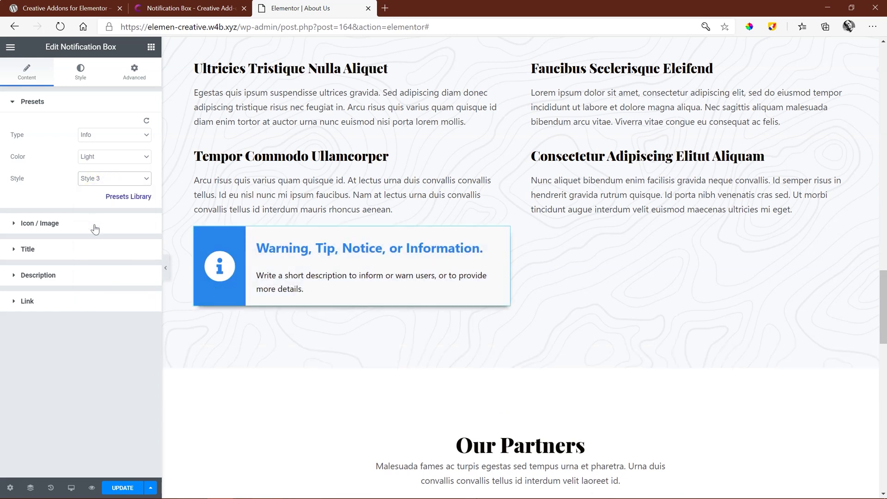
pyautogui.click(101, 180)
pyautogui.click(92, 245)
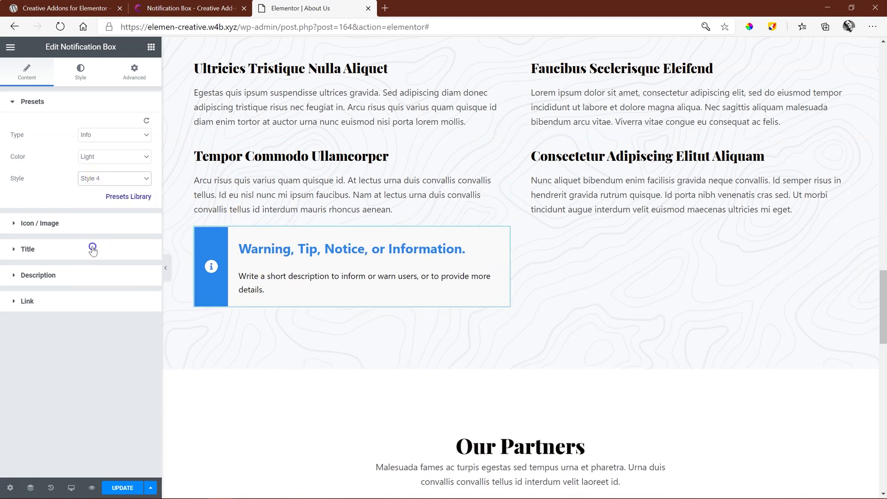
pyautogui.click(108, 185)
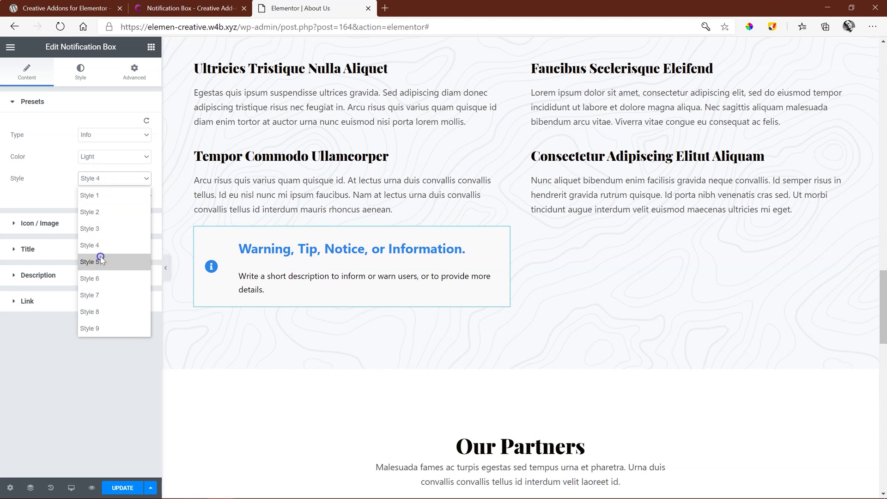
pyautogui.click(101, 257)
pyautogui.click(107, 181)
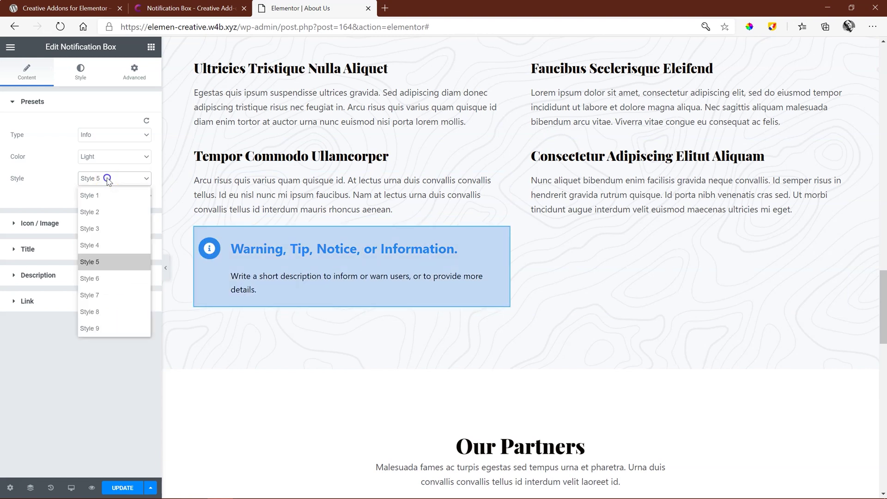
pyautogui.click(102, 281)
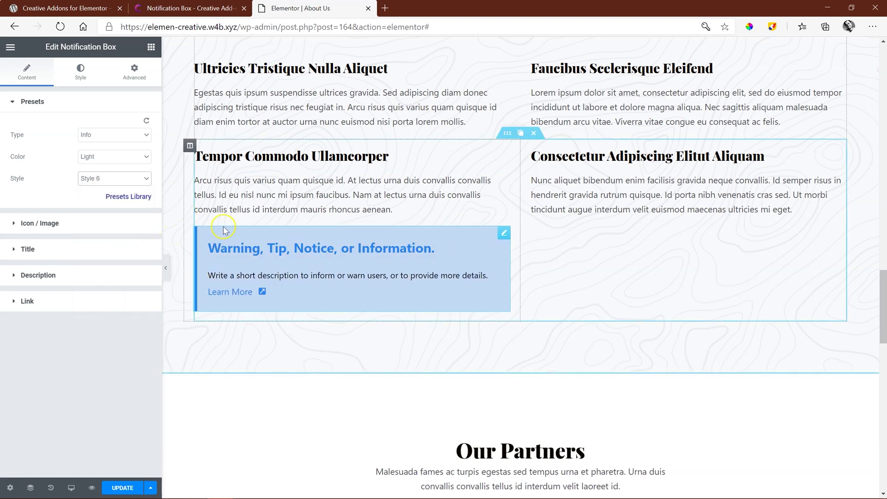
# - Preview Styles 7, 8 and 9, then settle on the Style 3 layout
pyautogui.click(110, 178)
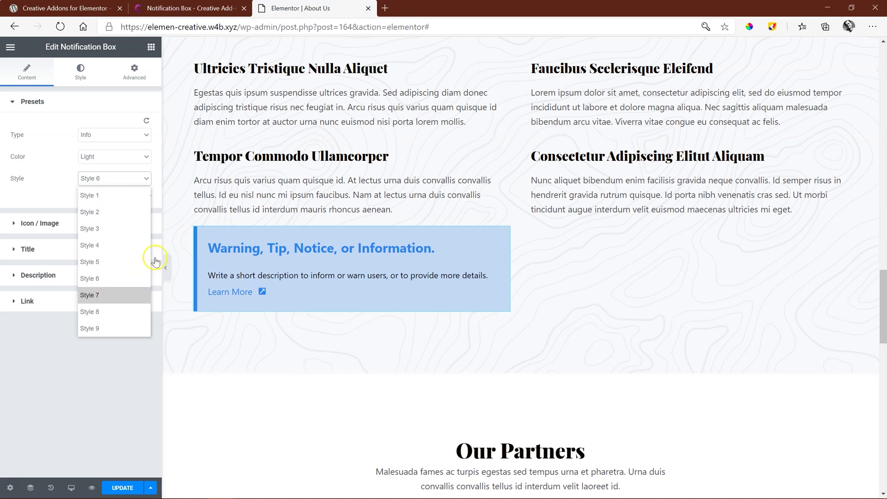
pyautogui.click(125, 294)
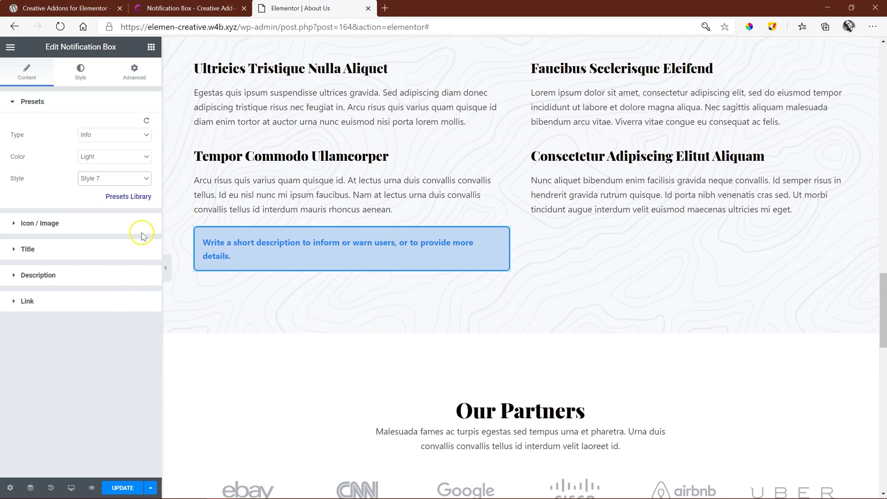
pyautogui.click(128, 179)
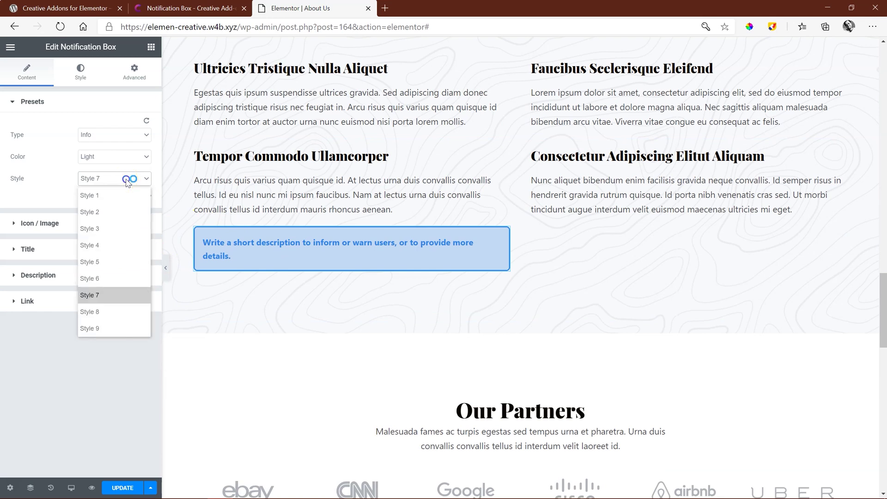
pyautogui.click(118, 311)
pyautogui.click(121, 178)
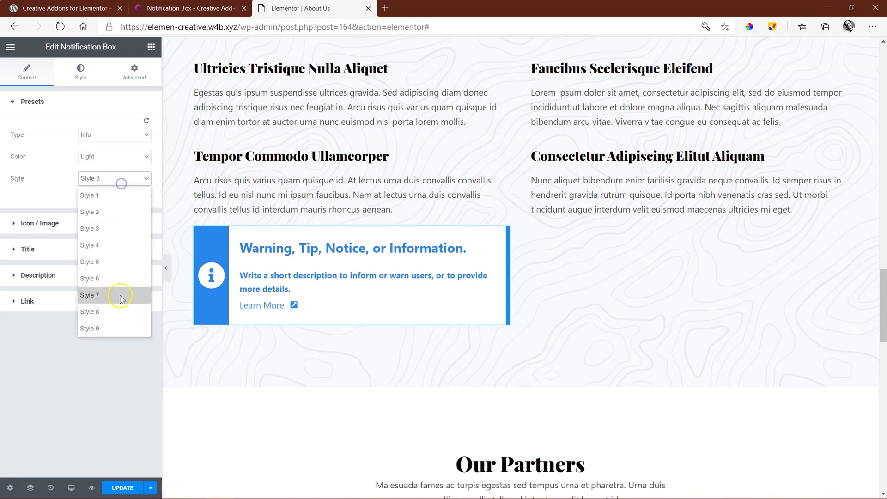
pyautogui.click(122, 324)
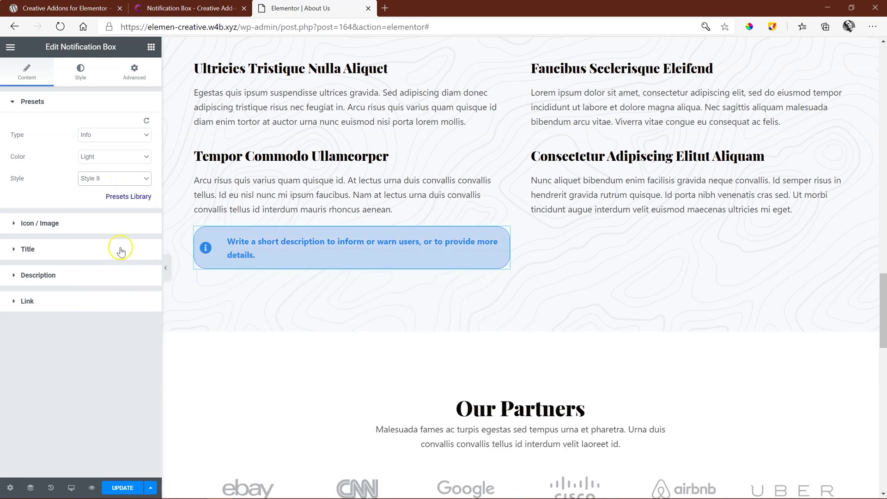
pyautogui.click(123, 181)
pyautogui.click(103, 229)
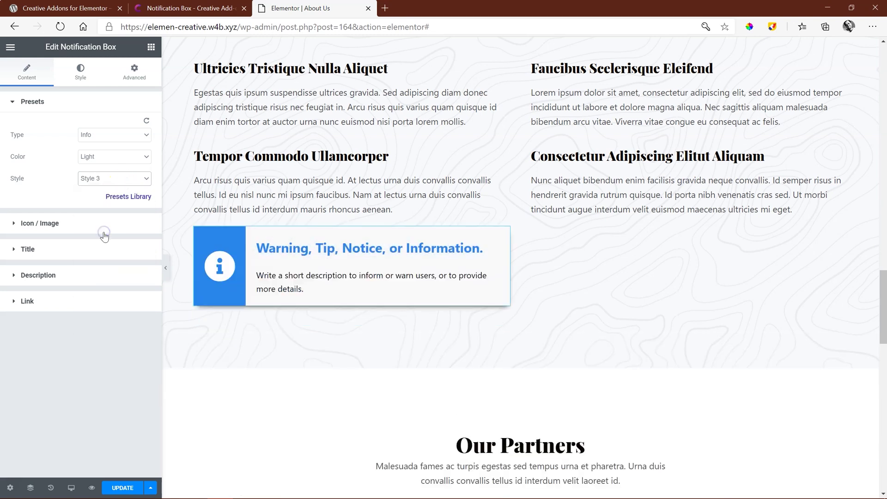
# - Set Icon / Image to Icon and insert the Fire icon from the Icon Library
pyautogui.click(67, 229)
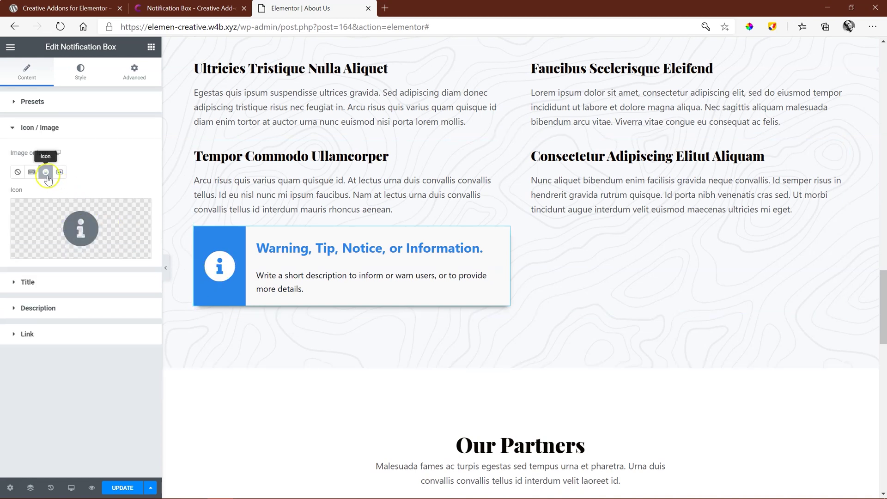
pyautogui.click(31, 173)
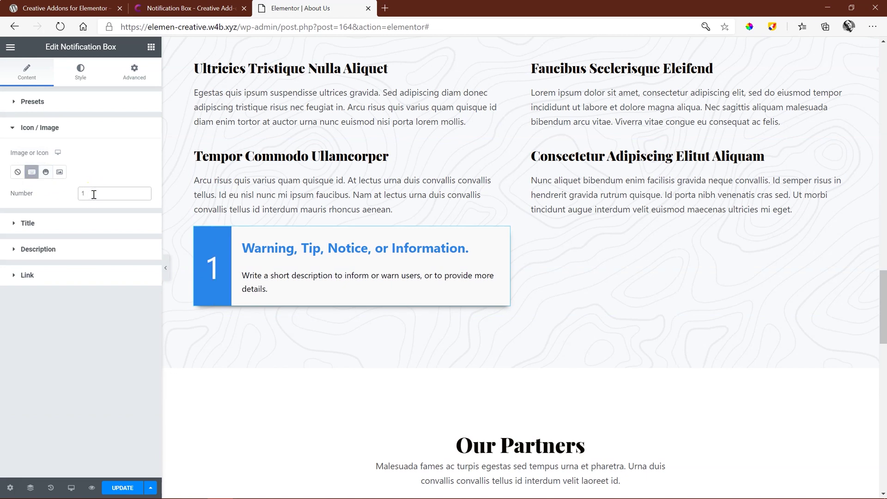
pyautogui.click(45, 173)
pyautogui.moveTo(76, 231)
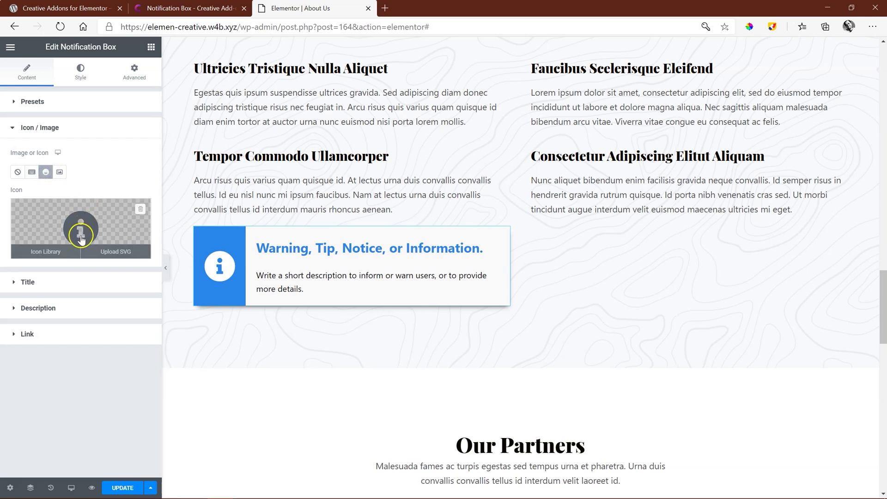
pyautogui.click(62, 252)
pyautogui.click(375, 110)
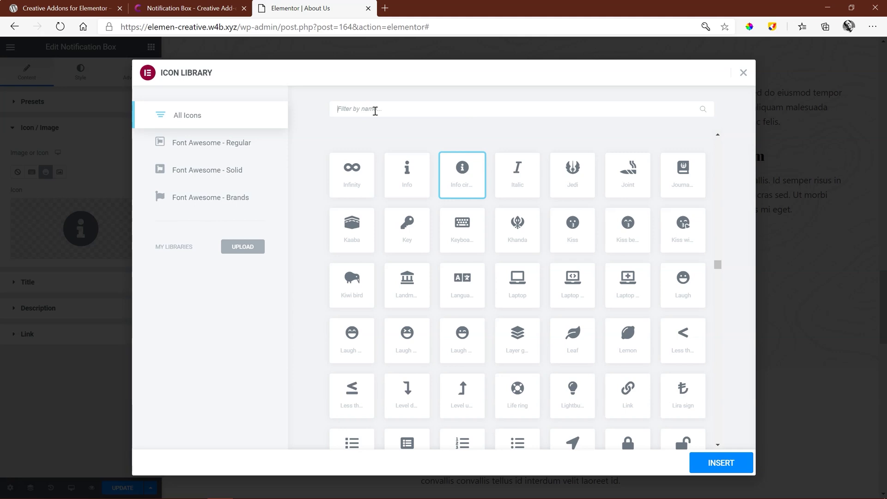
pyautogui.write('fire')
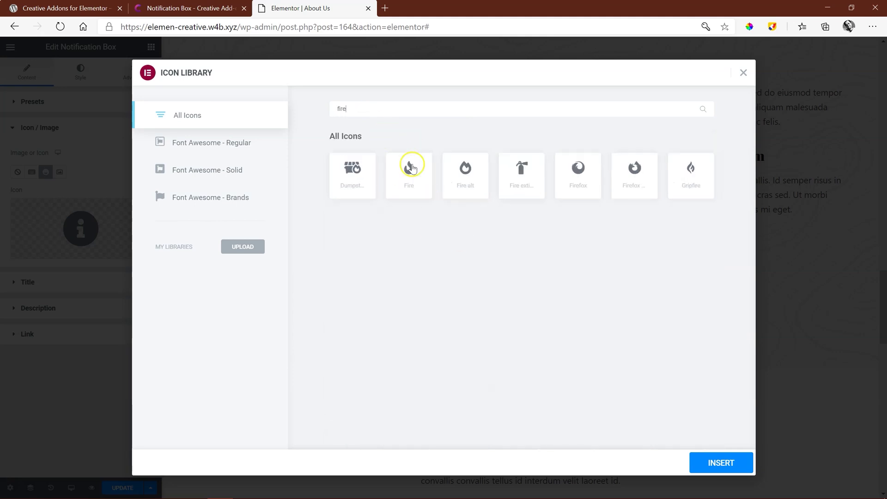
pyautogui.click(407, 173)
pyautogui.click(707, 462)
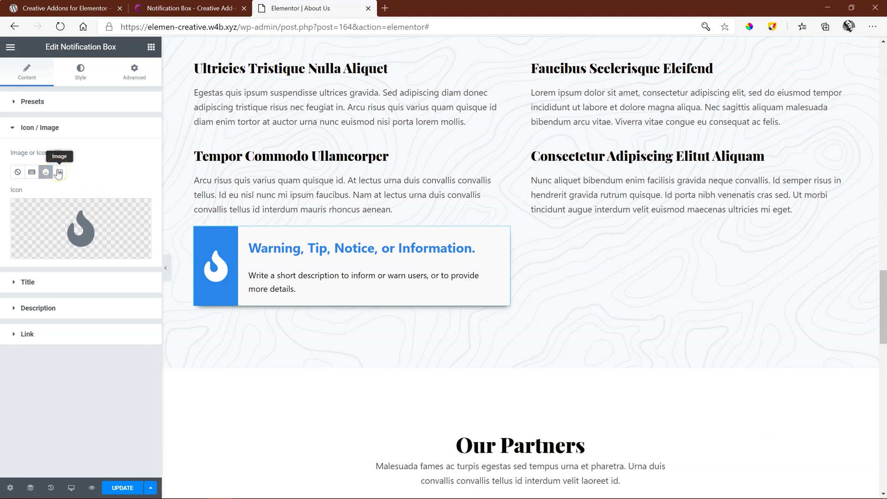
pyautogui.click(66, 281)
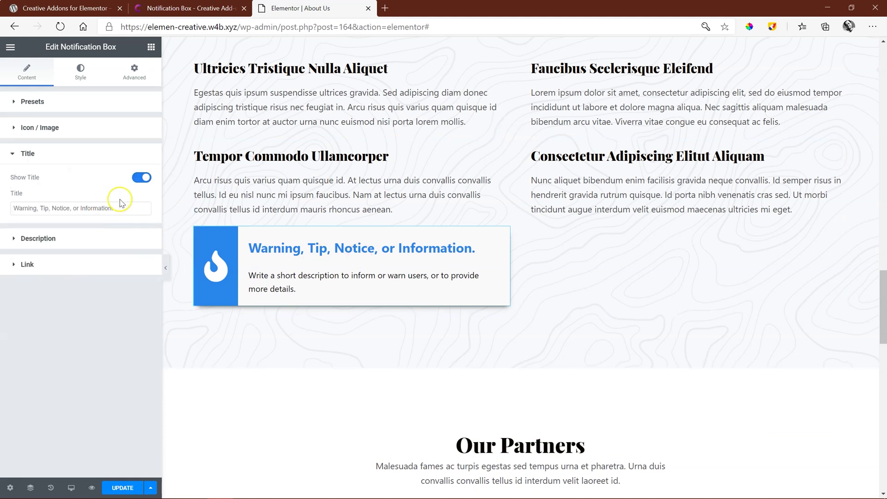
# - Retitle the box 'Please remember to pay in advance'
pyautogui.click(85, 207)
pyautogui.hotkey('ctrl', 'a')
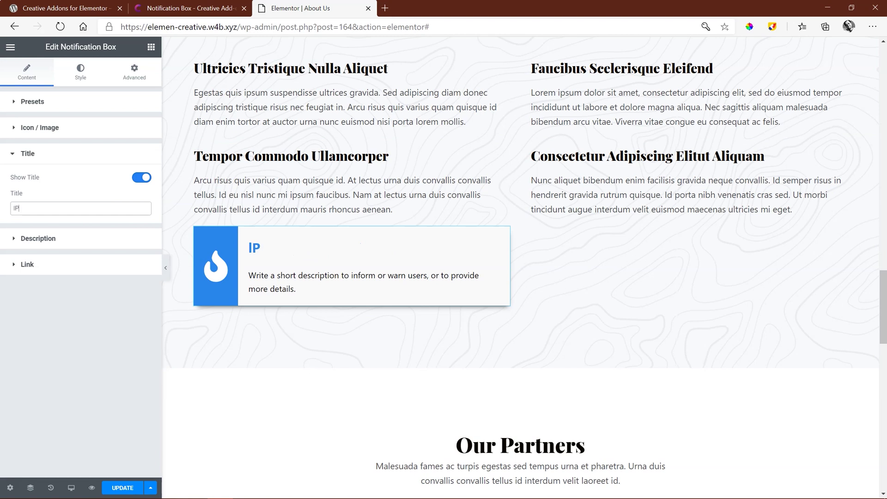
pyautogui.press('BackSpace')
pyautogui.press('BackSpace')
pyautogui.write('Please reme')
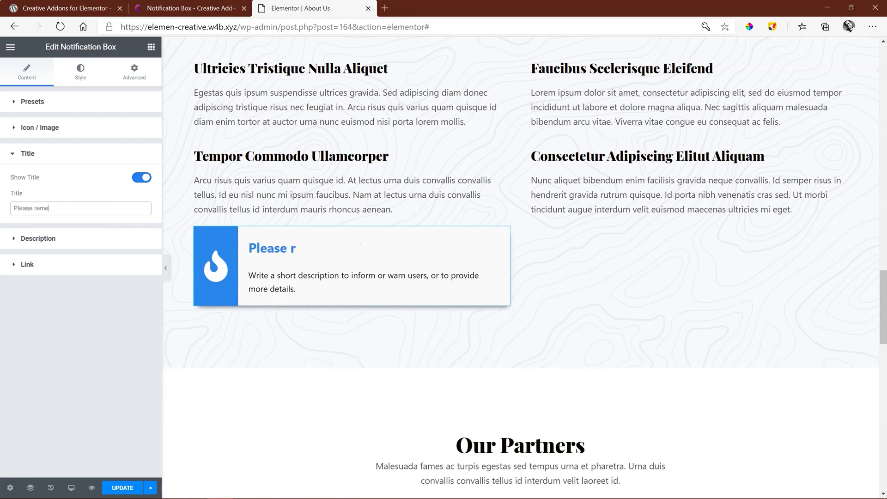
pyautogui.write('mber to pay in')
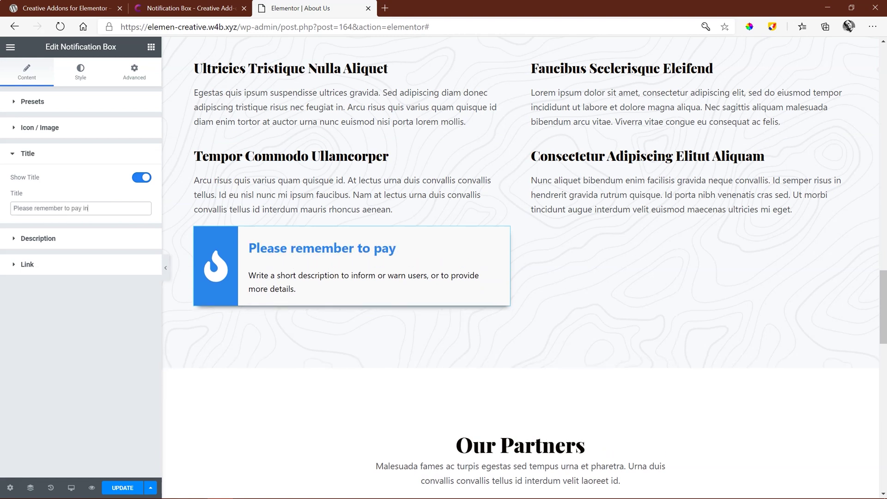
pyautogui.write(' advance')
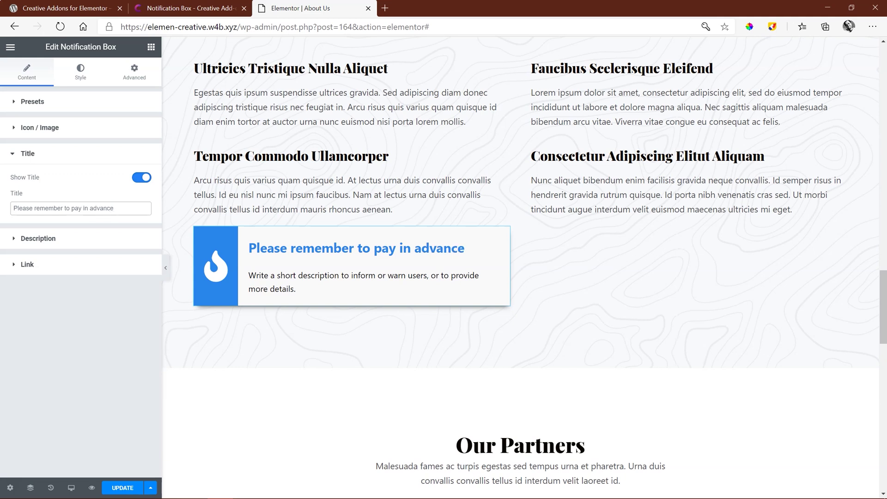
# - Replace the placeholder description with the message that only EFT is accepted, no cash
pyautogui.click(25, 239)
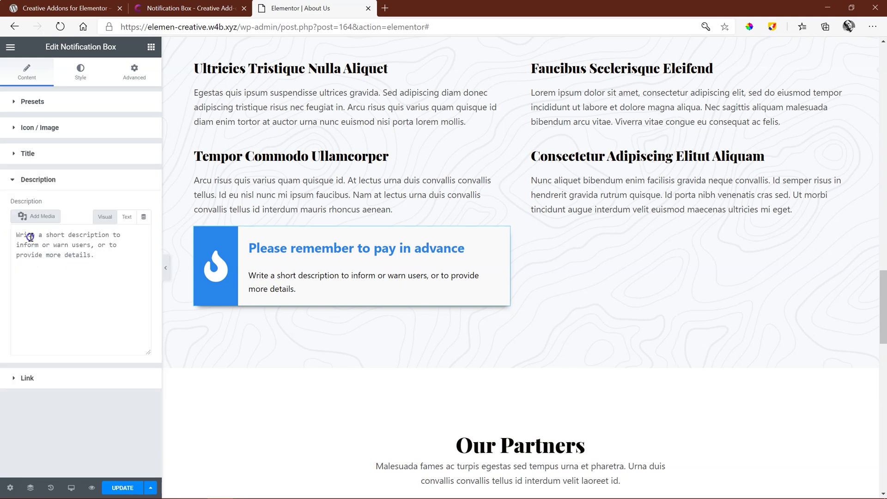
pyautogui.moveTo(59, 299); pyautogui.dragTo(17, 285)
pyautogui.hotkey('ctrl', 'a')
pyautogui.write('WQw')
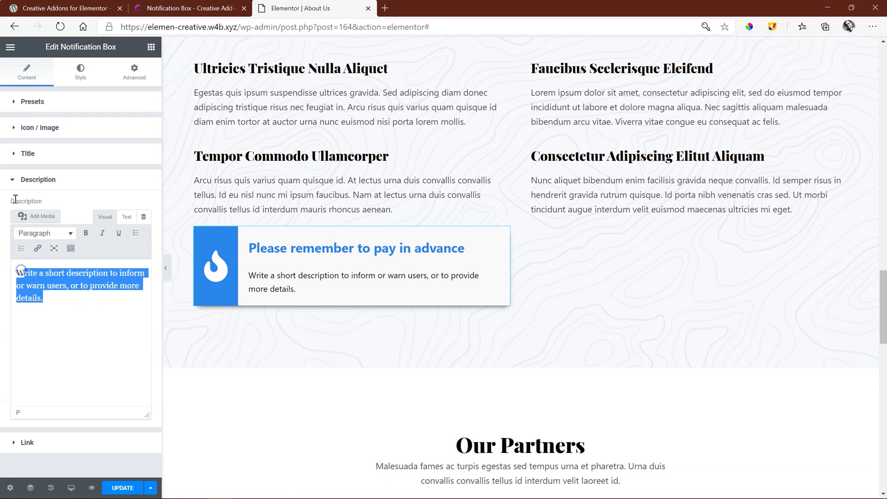
pyautogui.press('BackSpace')
pyautogui.press('BackSpace')
pyautogui.write('e wo')
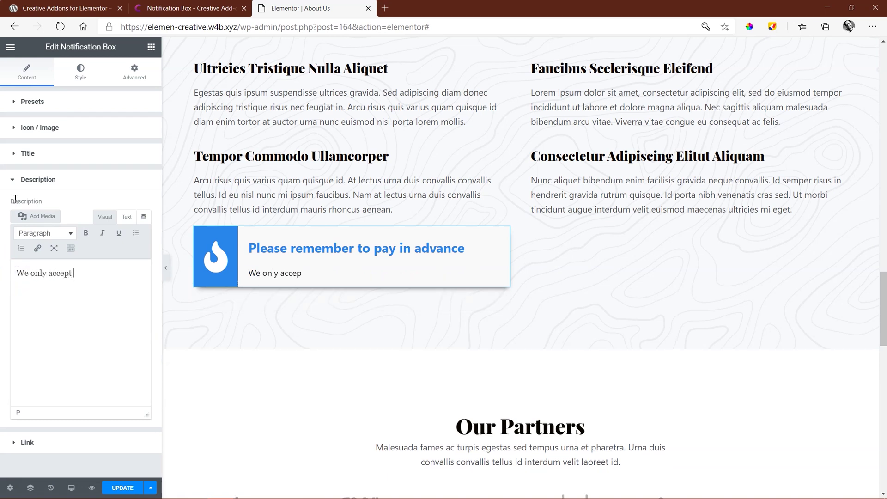
pyautogui.write('do not take any cash.')
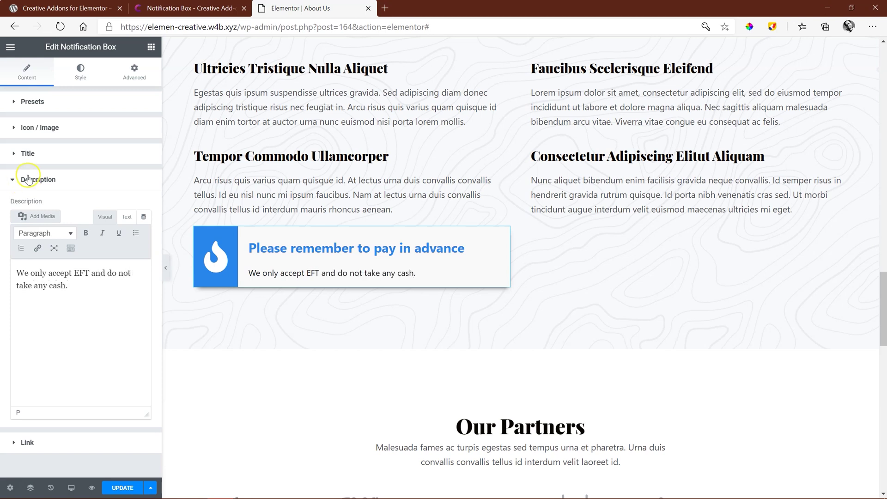
# - Toggle the notification title off and back on, leaving it visible
pyautogui.click(25, 179)
pyautogui.click(28, 155)
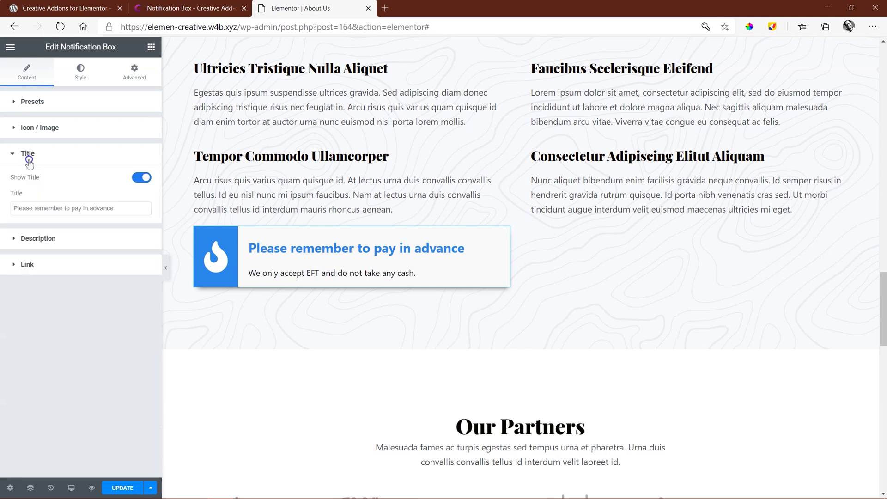
pyautogui.click(141, 177)
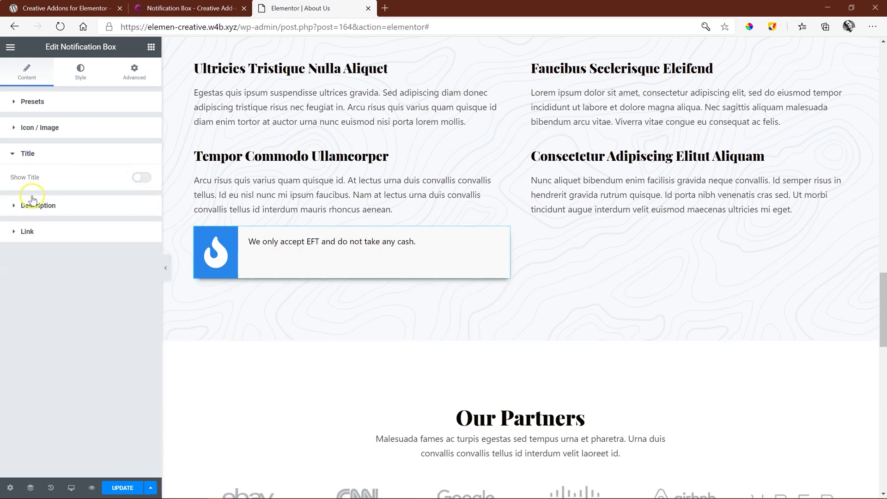
pyautogui.click(141, 177)
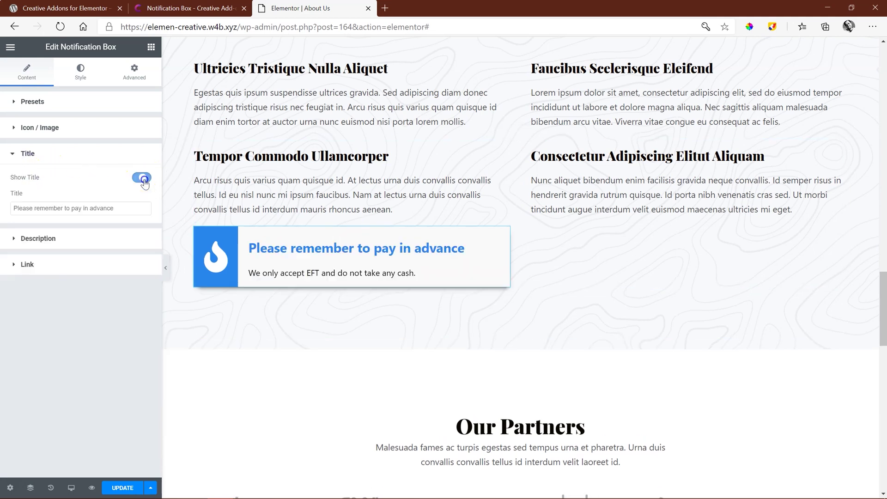
pyautogui.click(24, 155)
# - Turn on Show Link so a Learn More link appears under the description
pyautogui.click(24, 207)
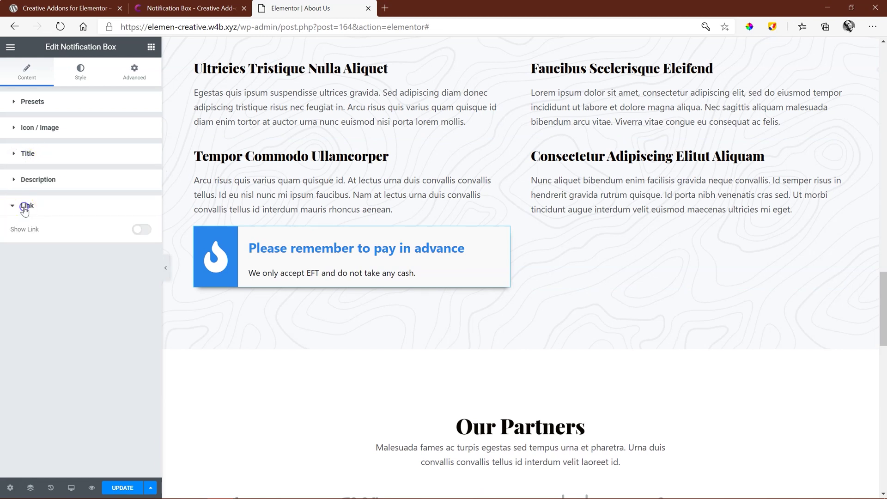
pyautogui.click(142, 230)
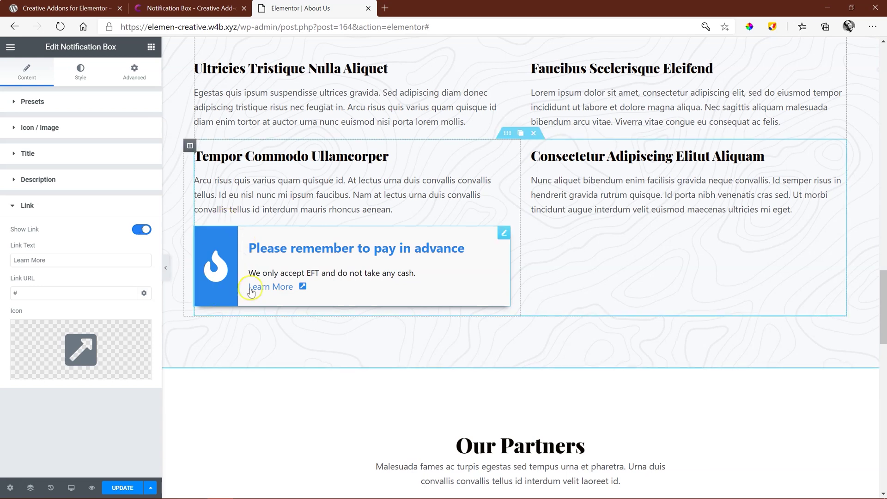
pyautogui.click(304, 288)
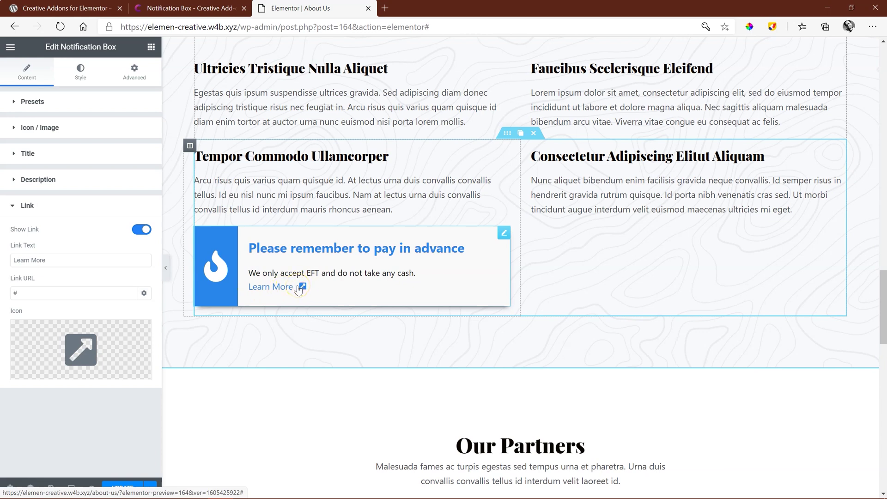
pyautogui.click(142, 230)
pyautogui.click(142, 230)
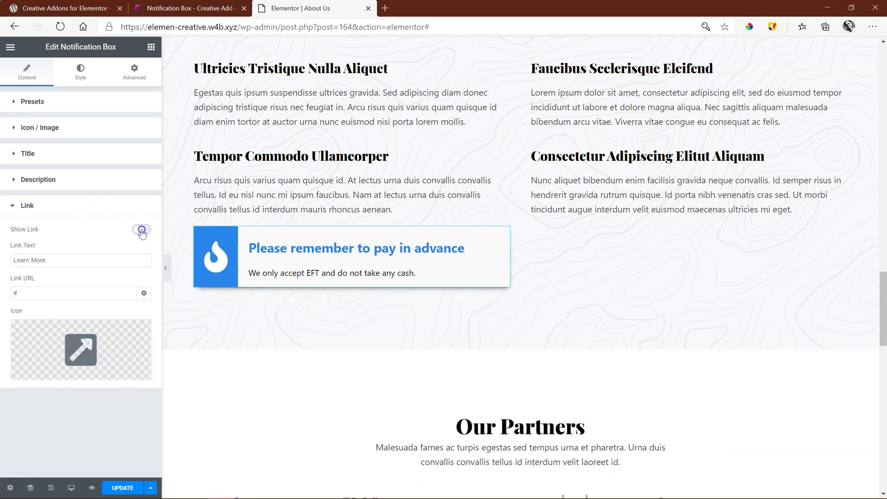
pyautogui.click(46, 214)
pyautogui.click(81, 83)
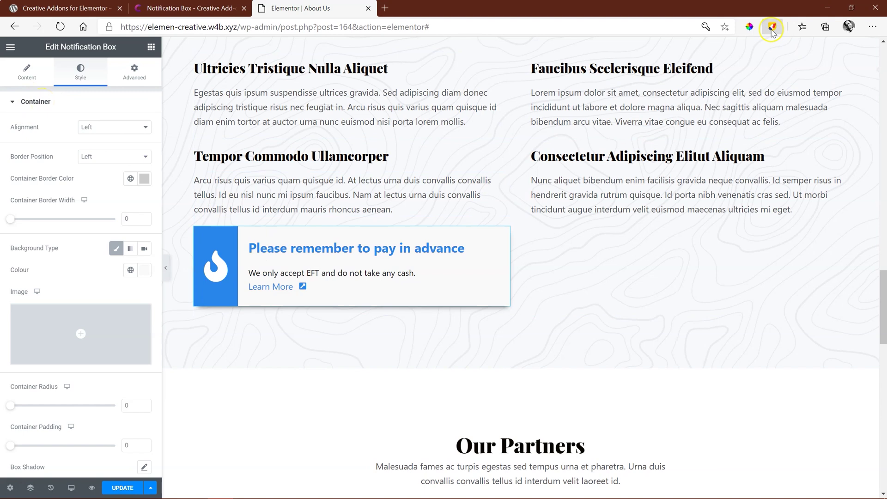
pyautogui.click(771, 30)
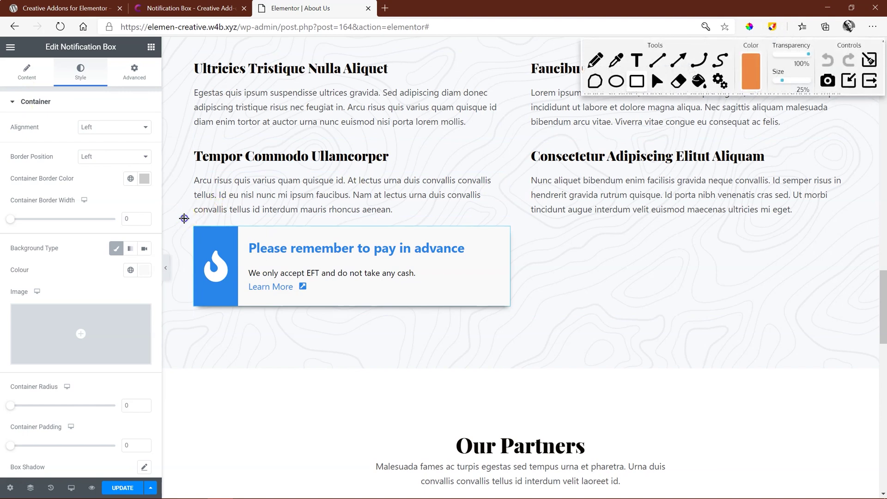
pyautogui.moveTo(184, 218)
pyautogui.mouseDown()
pyautogui.moveTo(212, 295)
pyautogui.moveTo(248, 321)
pyautogui.mouseUp()
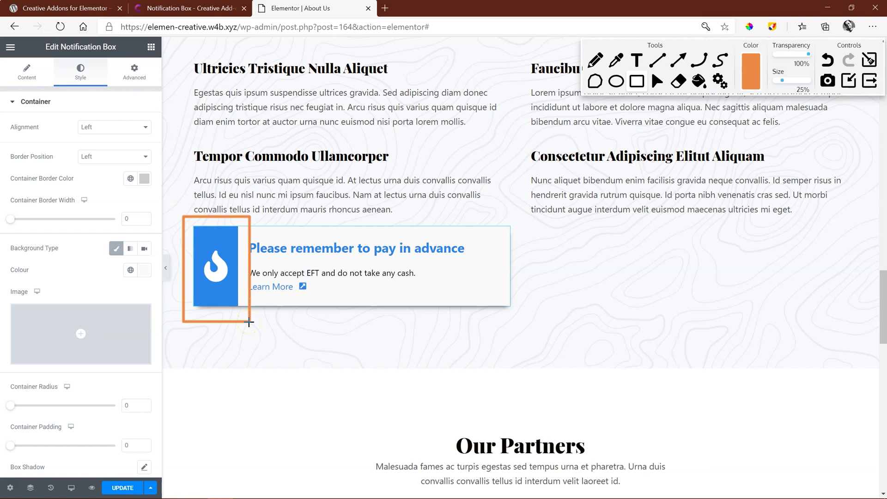
pyautogui.click(869, 81)
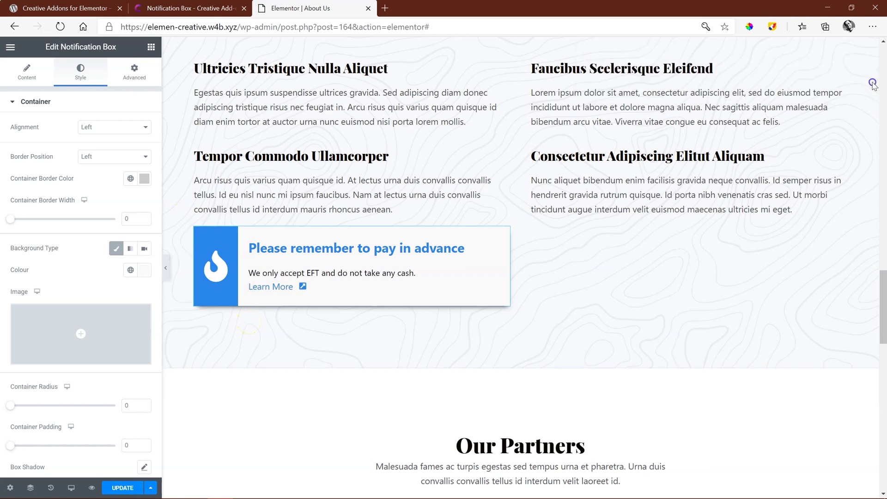
pyautogui.click(109, 128)
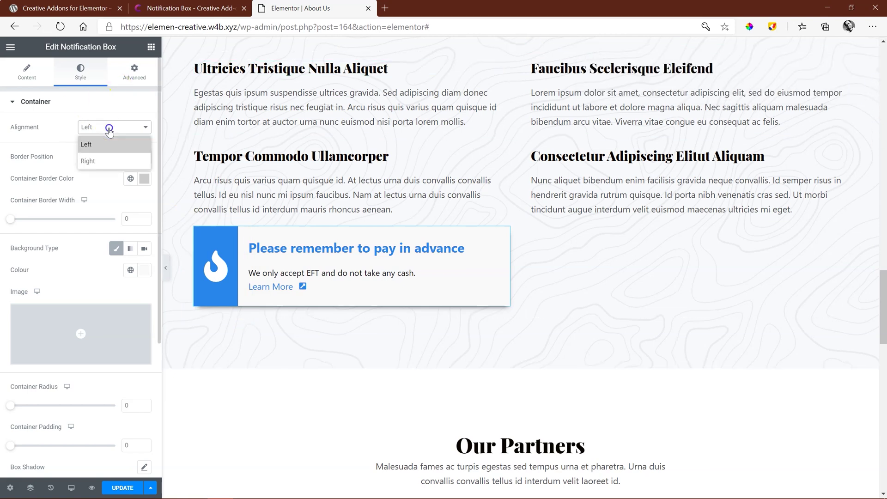
pyautogui.click(105, 162)
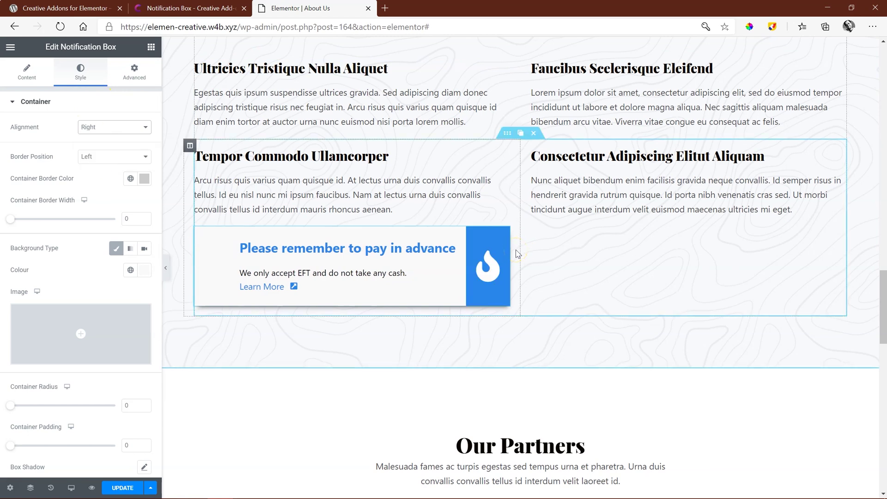
pyautogui.click(97, 128)
pyautogui.click(93, 143)
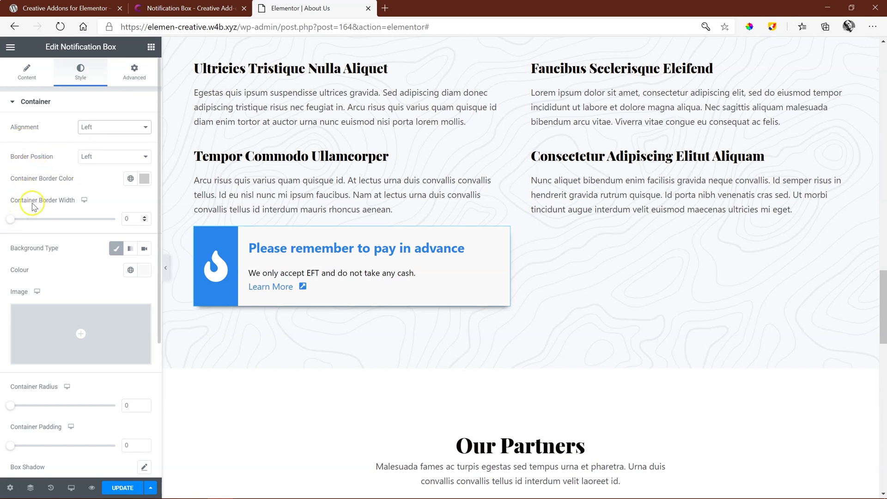
# - Set the container border width to 22, position to All, and colour to white #FFFFFF
pyautogui.moveTo(11, 219); pyautogui.dragTo(26, 221)
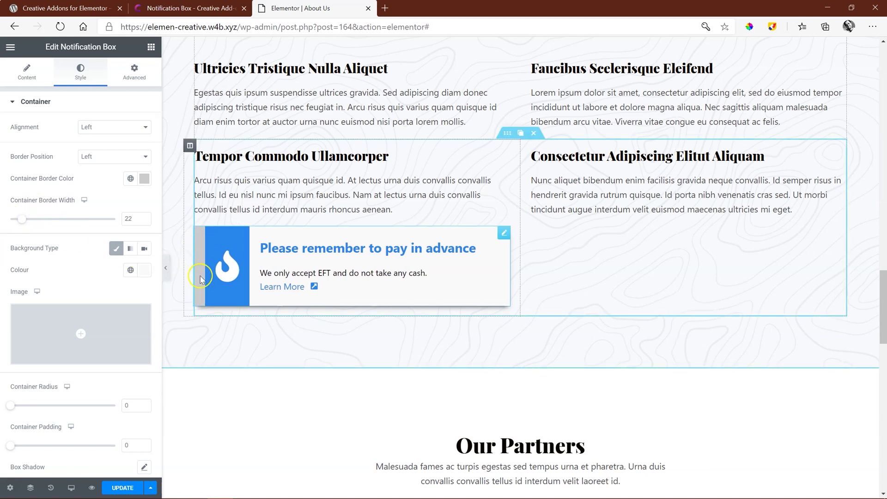
pyautogui.click(119, 158)
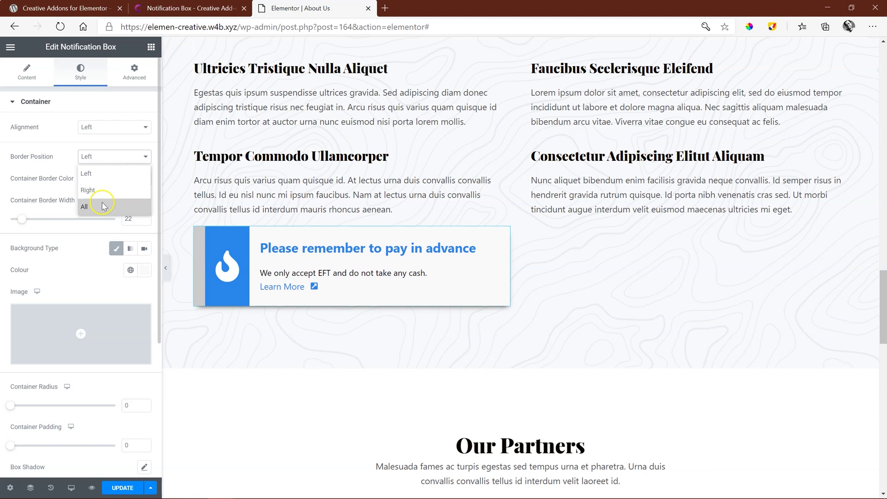
pyautogui.click(88, 190)
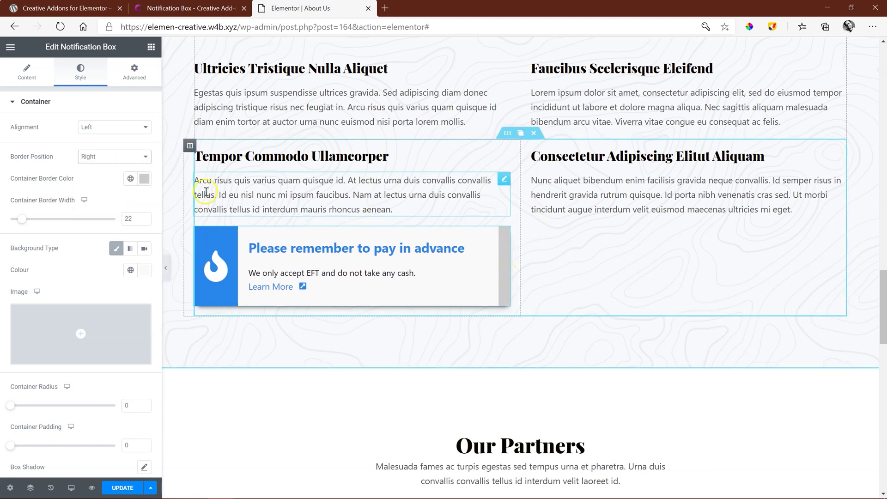
pyautogui.click(118, 157)
pyautogui.click(102, 208)
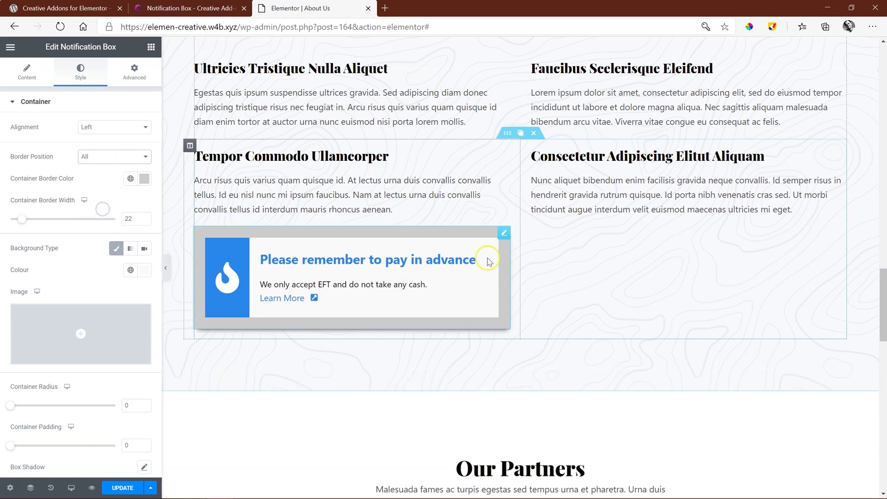
pyautogui.click(144, 178)
pyautogui.click(65, 228)
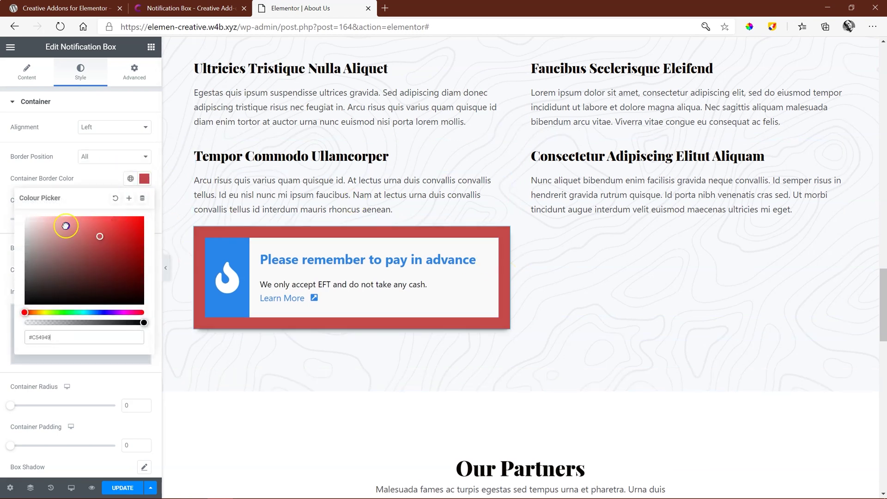
pyautogui.click(27, 217)
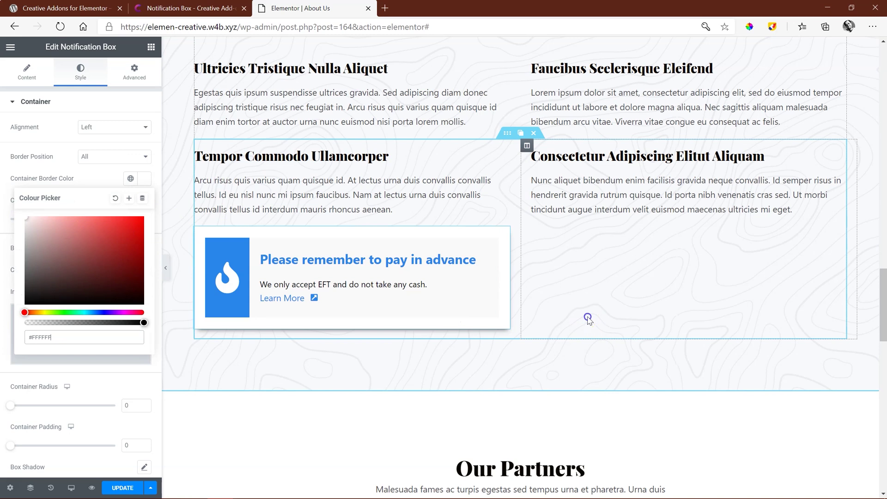
pyautogui.click(107, 178)
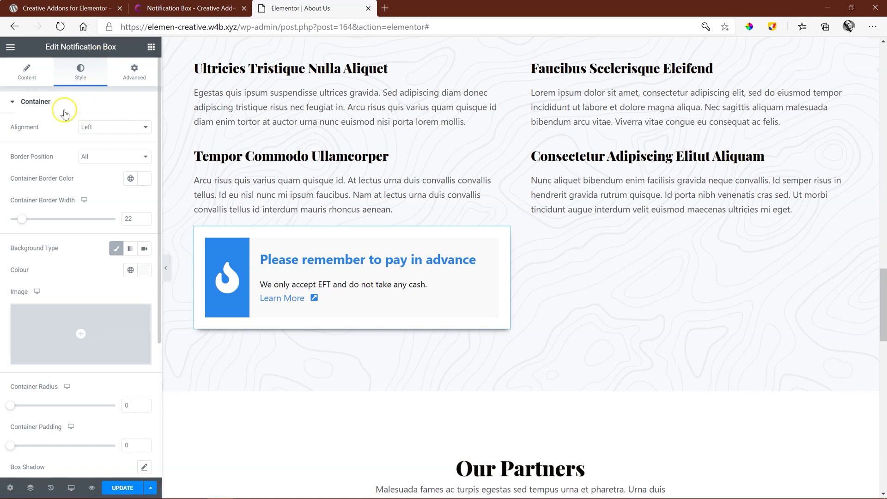
# - Collapse the Container styling section to show the box's list of style sections
pyautogui.click(46, 104)
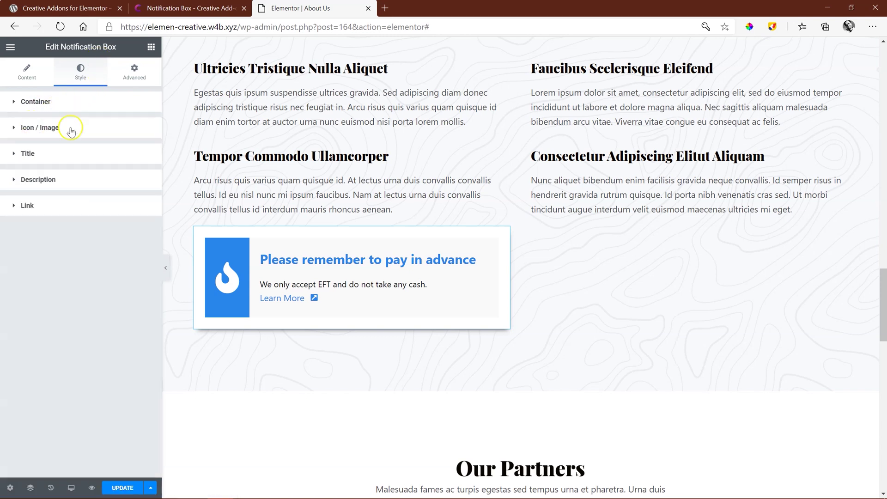